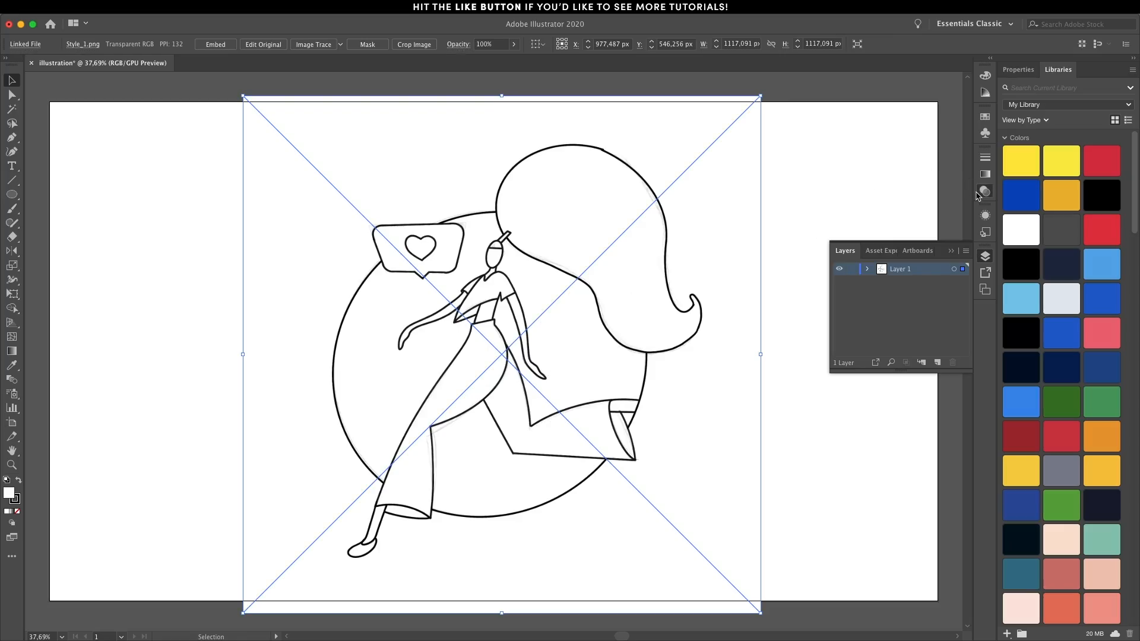
# Reduce the placed sketch image's opacity to 20%.
pyautogui.click(978, 194)
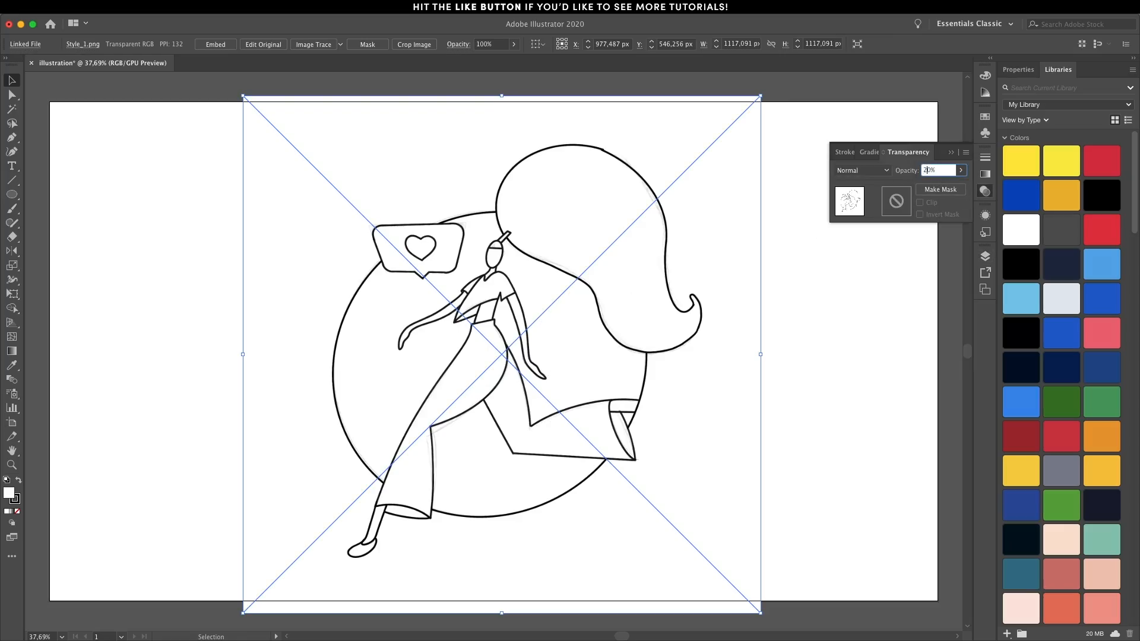
pyautogui.press('Return')
# Add a new layer beneath the sketch's layer, then lock the sketch's layer and rename it "sketch".
pyautogui.click(985, 257)
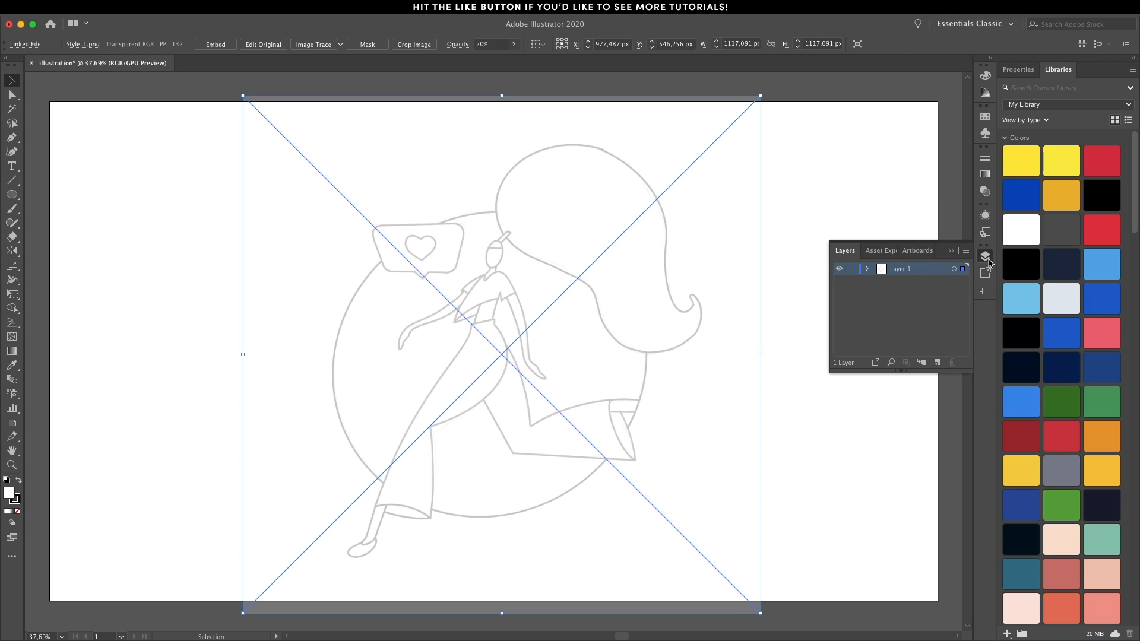
pyautogui.moveTo(900, 285); pyautogui.dragTo(916, 268)
pyautogui.click(851, 270)
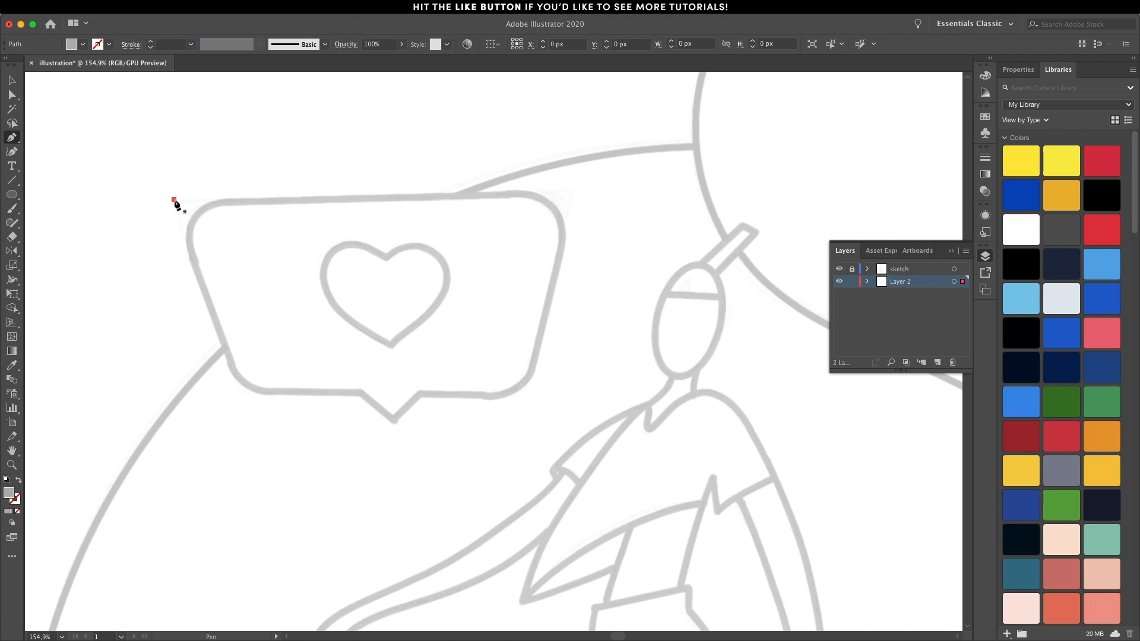
# Trace the speech bubble's body as a four-cornered shape with the Pen tool and round its upper-left corner to about 20 px.
pyautogui.click(174, 200)
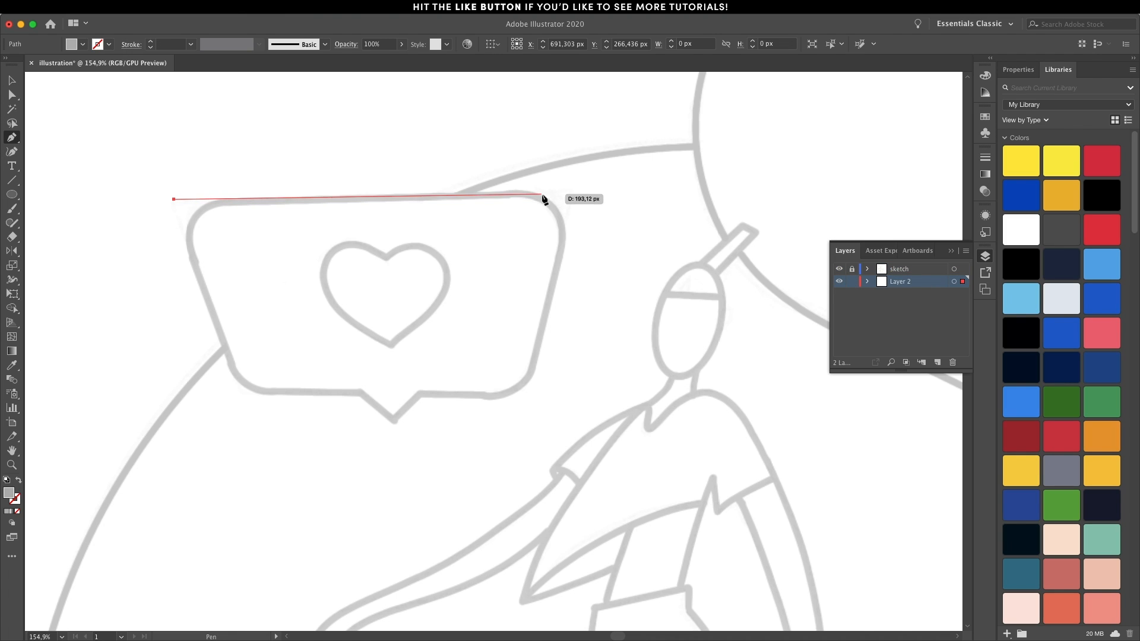
pyautogui.click(575, 193)
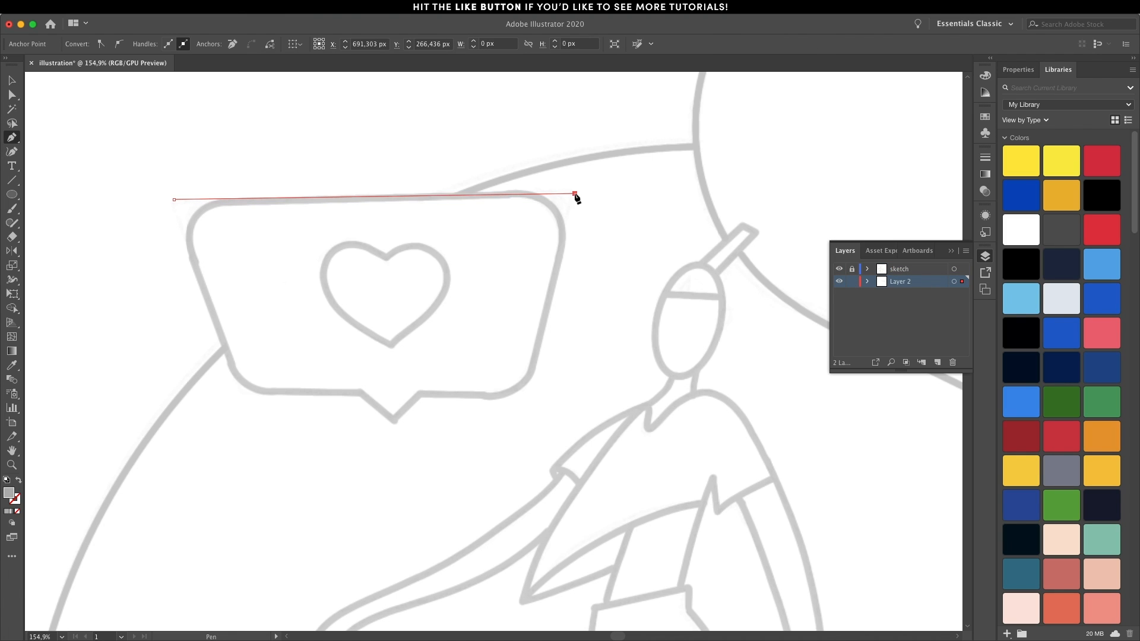
pyautogui.click(525, 393)
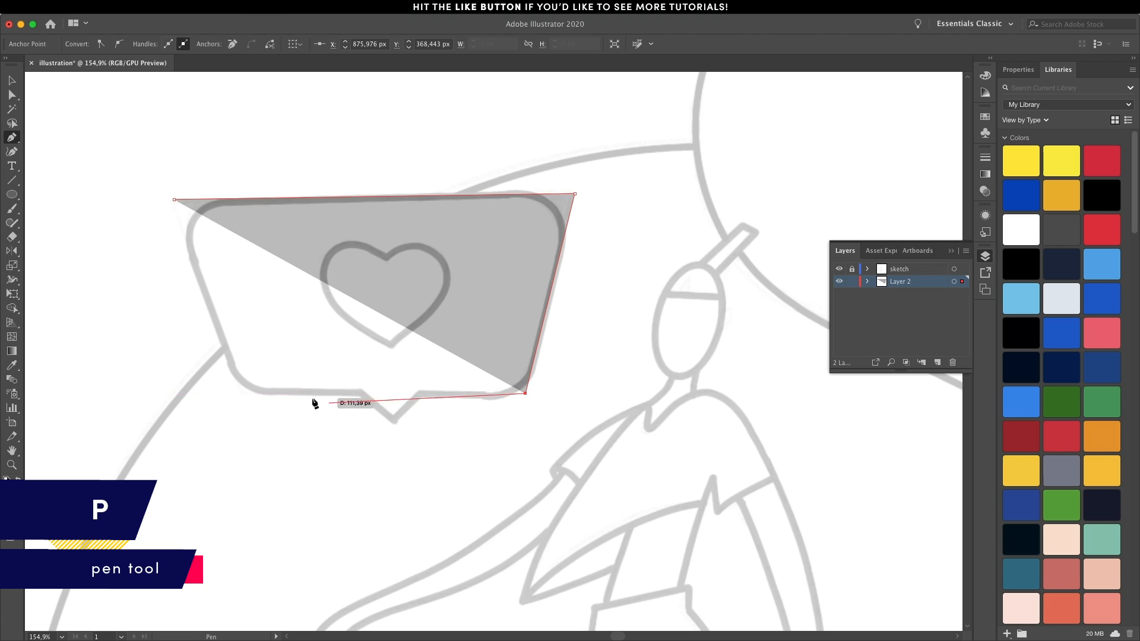
pyautogui.click(237, 393)
pyautogui.click(174, 200)
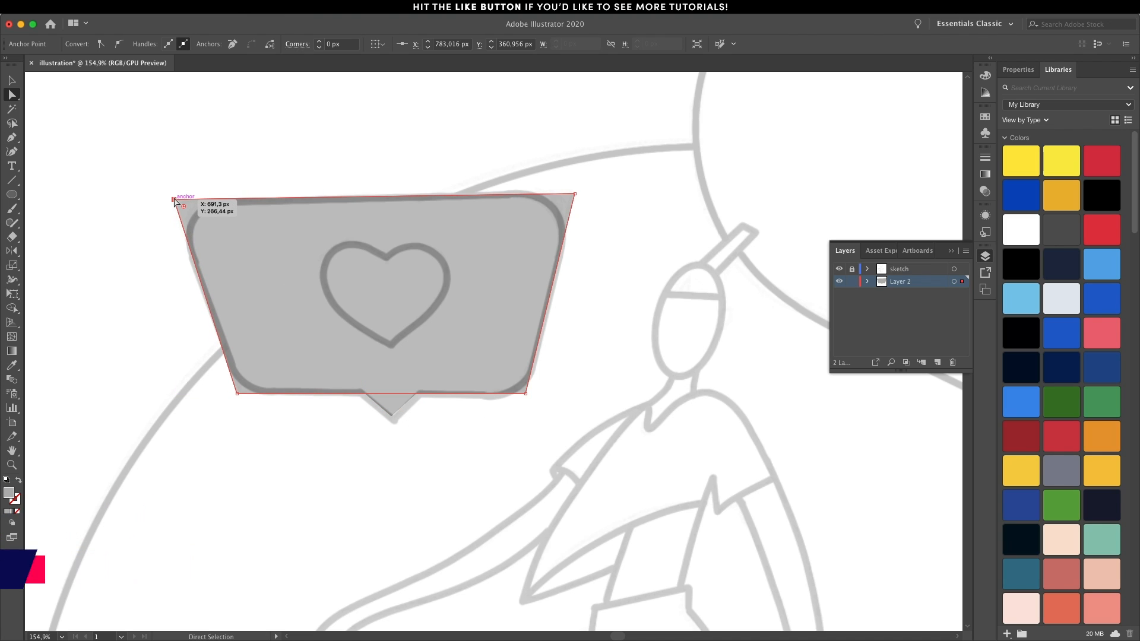
pyautogui.press('a')
pyautogui.moveTo(189, 209); pyautogui.dragTo(241, 237)
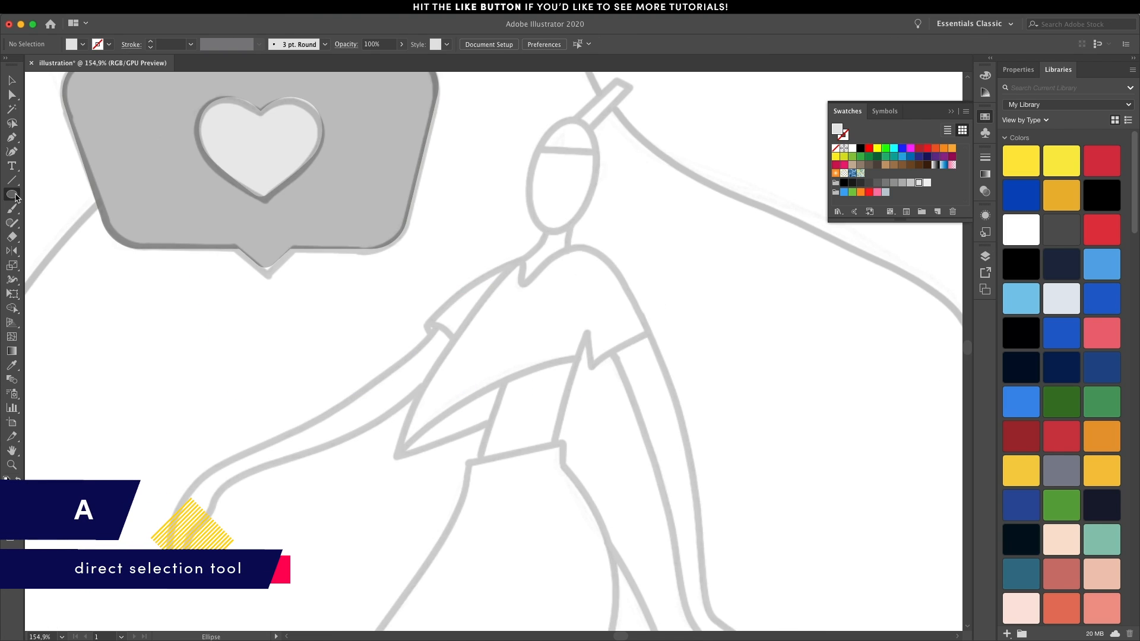
# Draw an ellipse over the sketched head and rotate it to match the head's tilt.
pyautogui.click(12, 194)
pyautogui.click(55, 224)
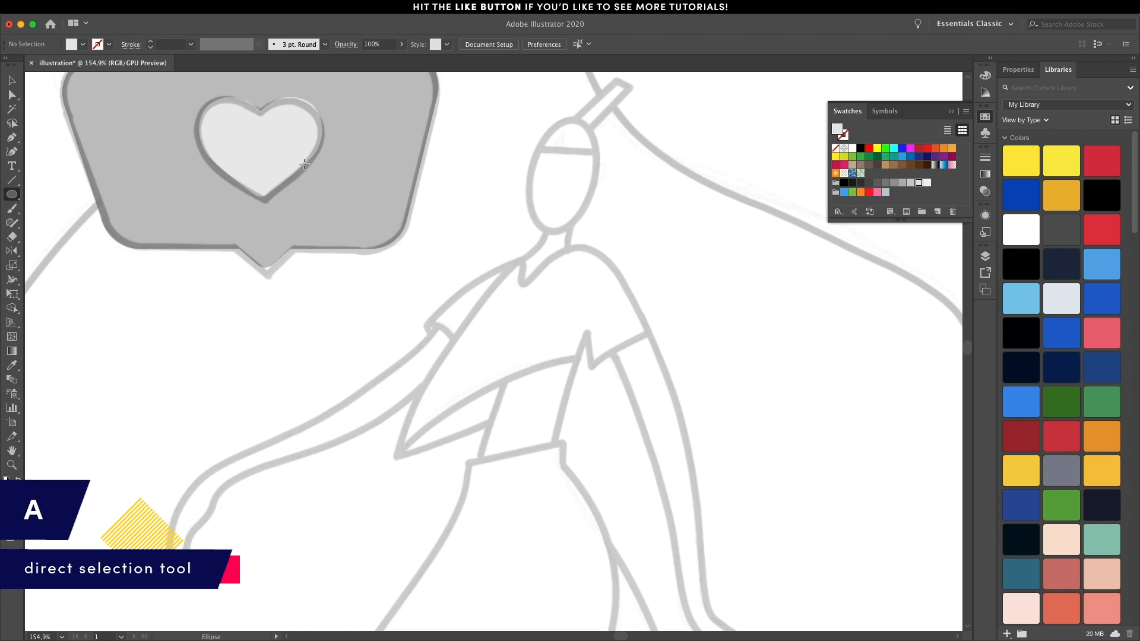
pyautogui.moveTo(538, 121); pyautogui.dragTo(604, 231)
pyautogui.press('v')
pyautogui.moveTo(616, 117); pyautogui.dragTo(582, 134)
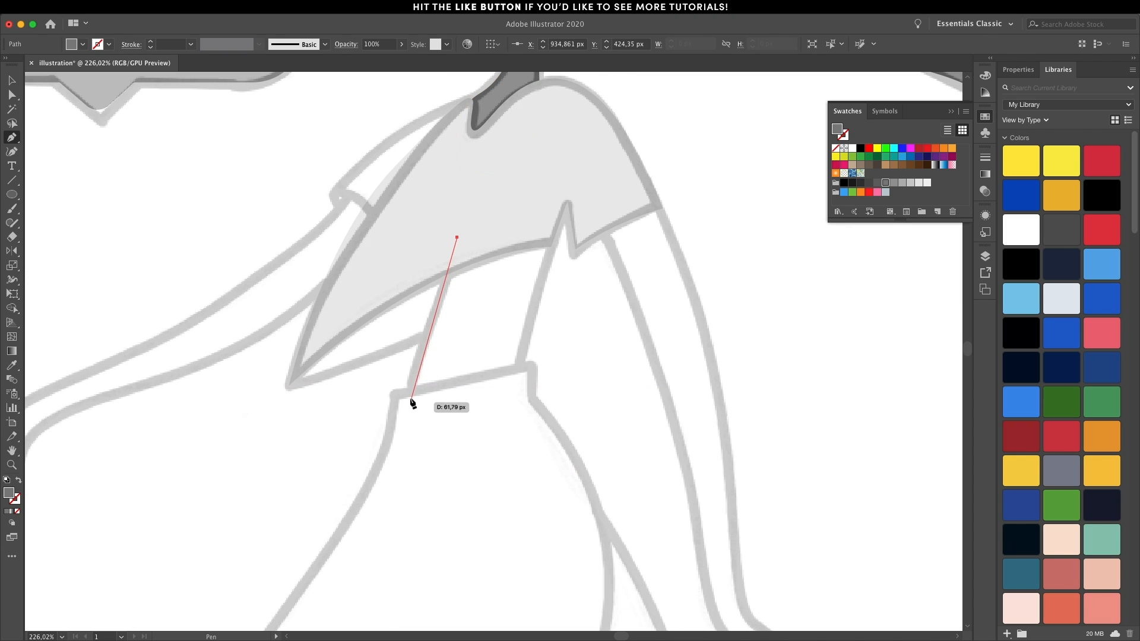
# Trace the bare waist between shirt and trousers with the Pen tool and send the shape behind the shirt.
pyautogui.moveTo(411, 397); pyautogui.dragTo(418, 398)
pyautogui.click(520, 375)
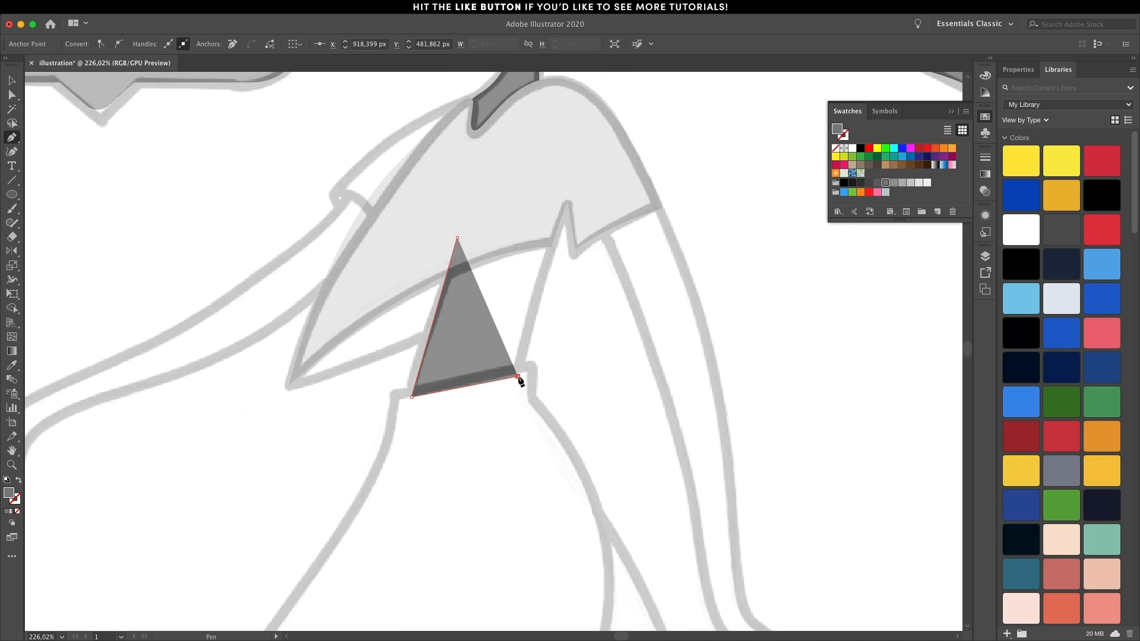
pyautogui.moveTo(551, 246); pyautogui.dragTo(460, 241)
pyautogui.click(514, 219)
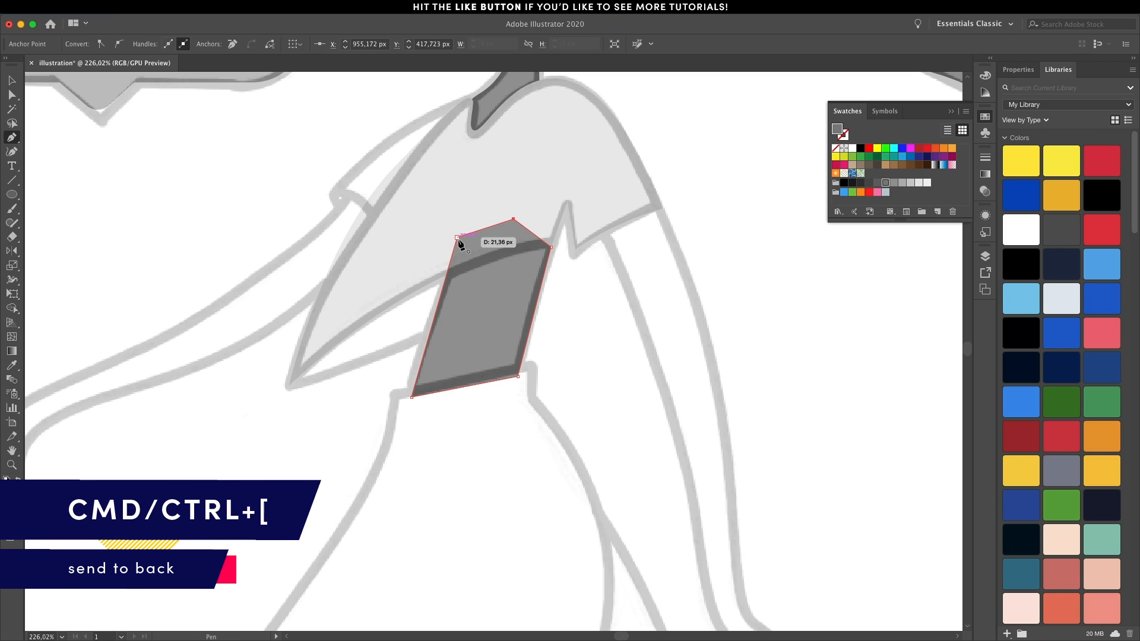
pyautogui.press('super+bracketleft')
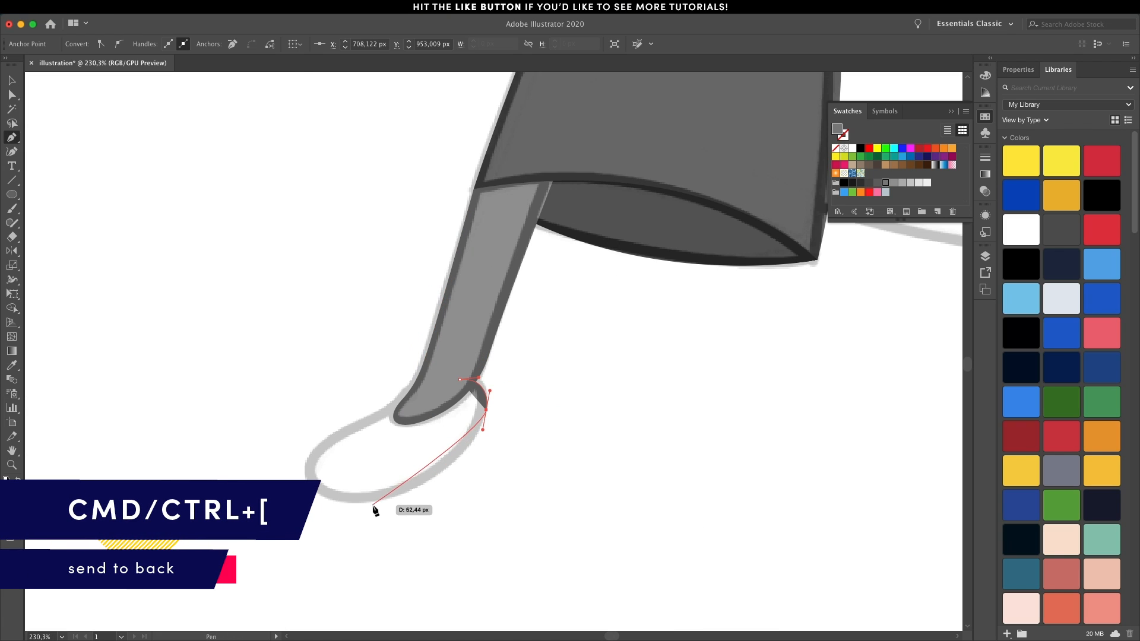
# Trace the front foot's shoe as a closed curved shape with the Pen tool and fill it with light grey.
pyautogui.moveTo(362, 506); pyautogui.dragTo(279, 520)
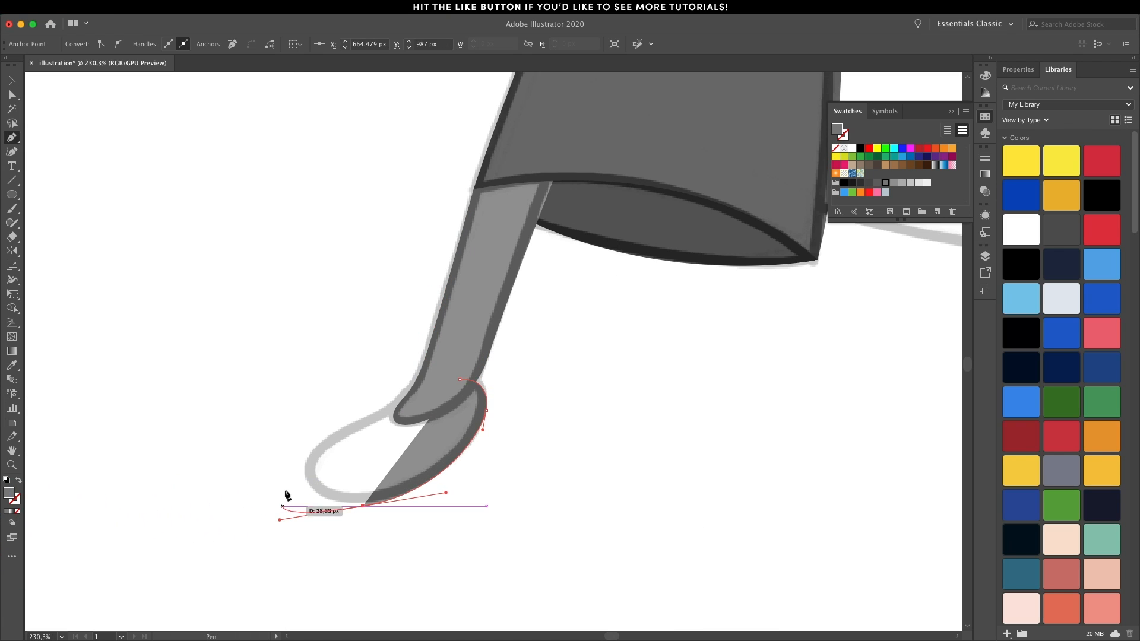
pyautogui.moveTo(319, 444); pyautogui.dragTo(356, 425)
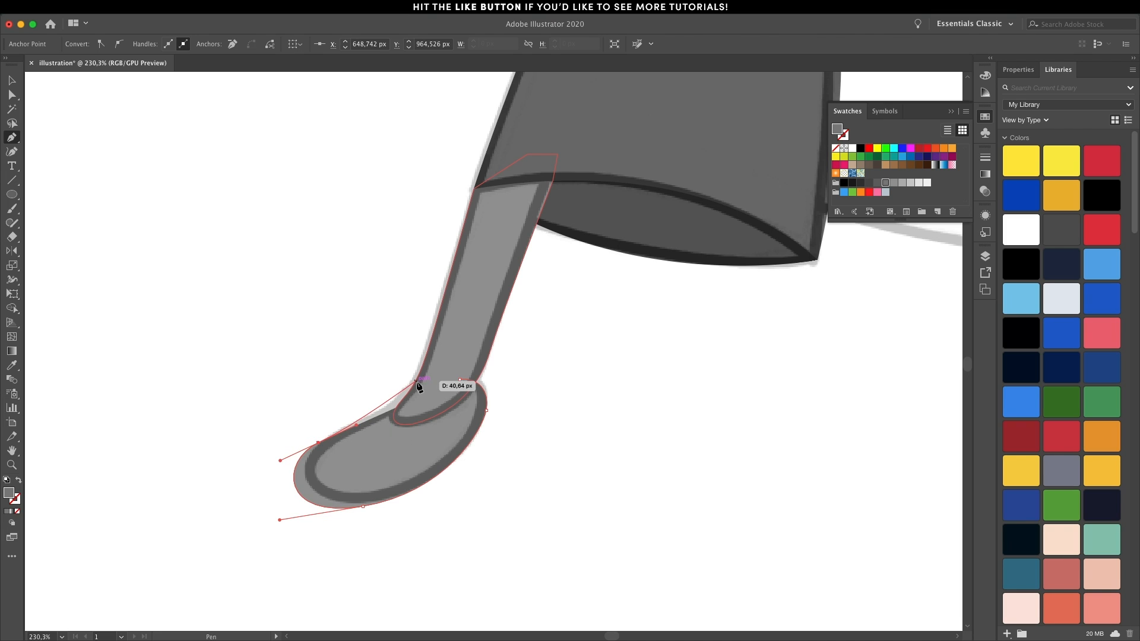
pyautogui.moveTo(417, 380); pyautogui.dragTo(461, 384)
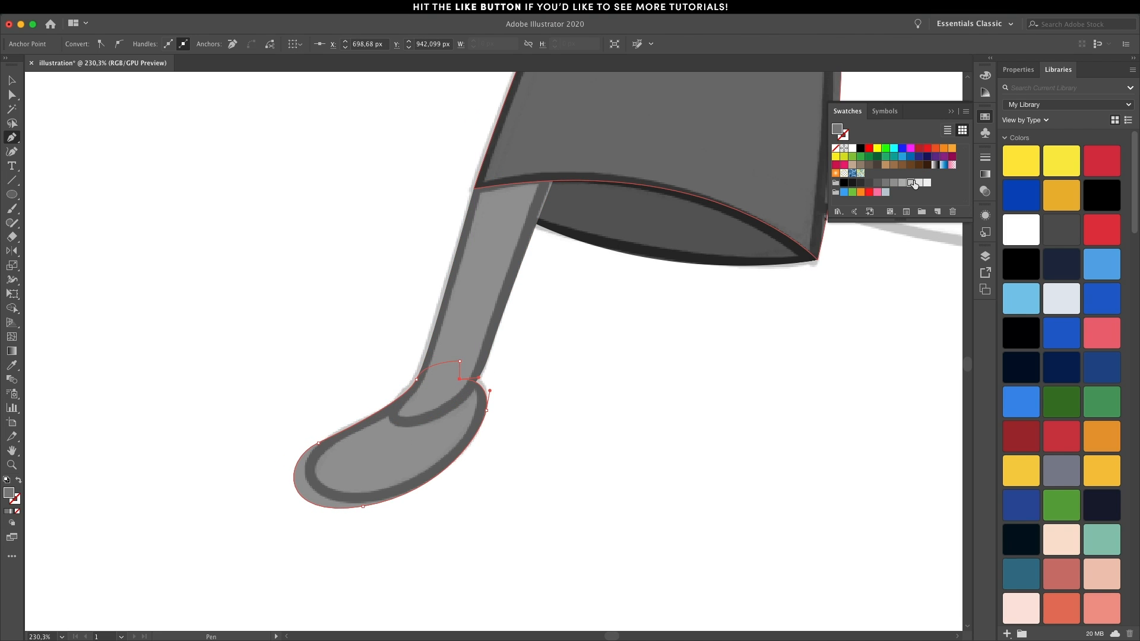
pyautogui.click(912, 183)
pyautogui.press('v')
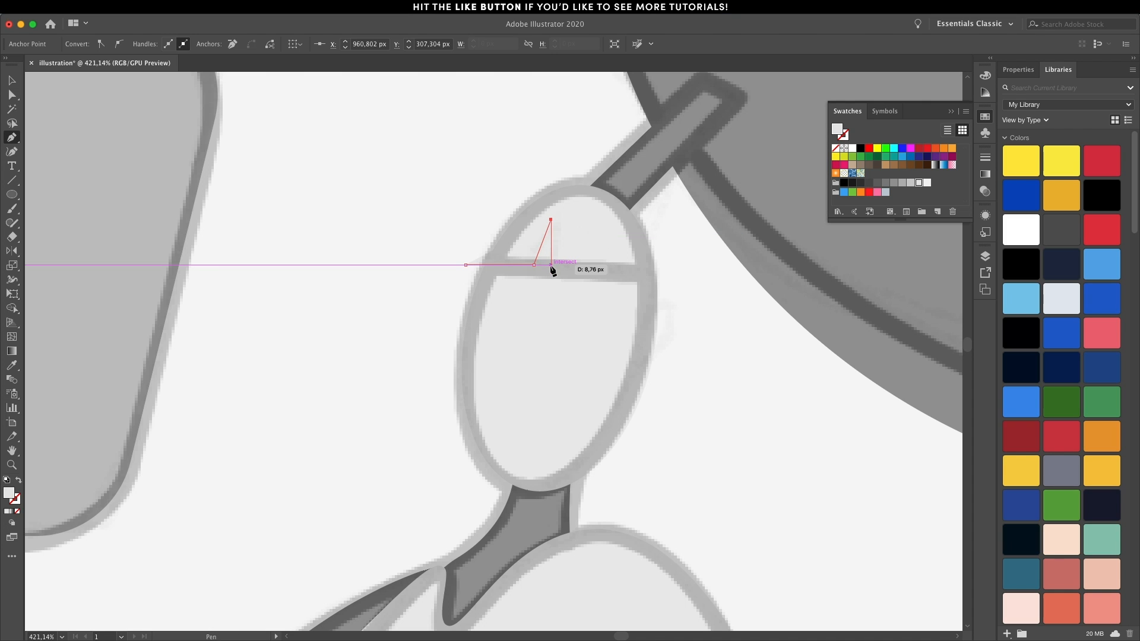
# Draw a closed hairline shape over the upper head with the Pen tool, including a small triangular notch and extending beyond the head.
pyautogui.click(551, 265)
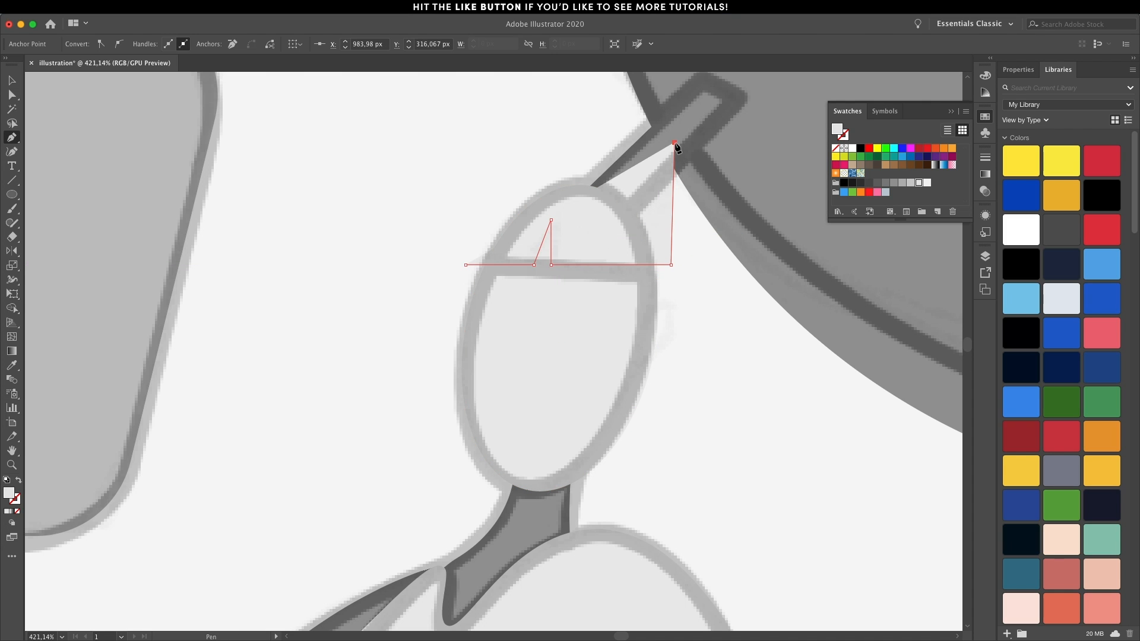
pyautogui.click(674, 142)
pyautogui.click(566, 106)
pyautogui.click(459, 169)
pyautogui.click(465, 265)
# Trim the hairline shape to the head ellipse with the Shape Builder tool and fill the remaining cap with darker grey.
pyautogui.press('v')
pyautogui.click(573, 353)
pyautogui.press('a')
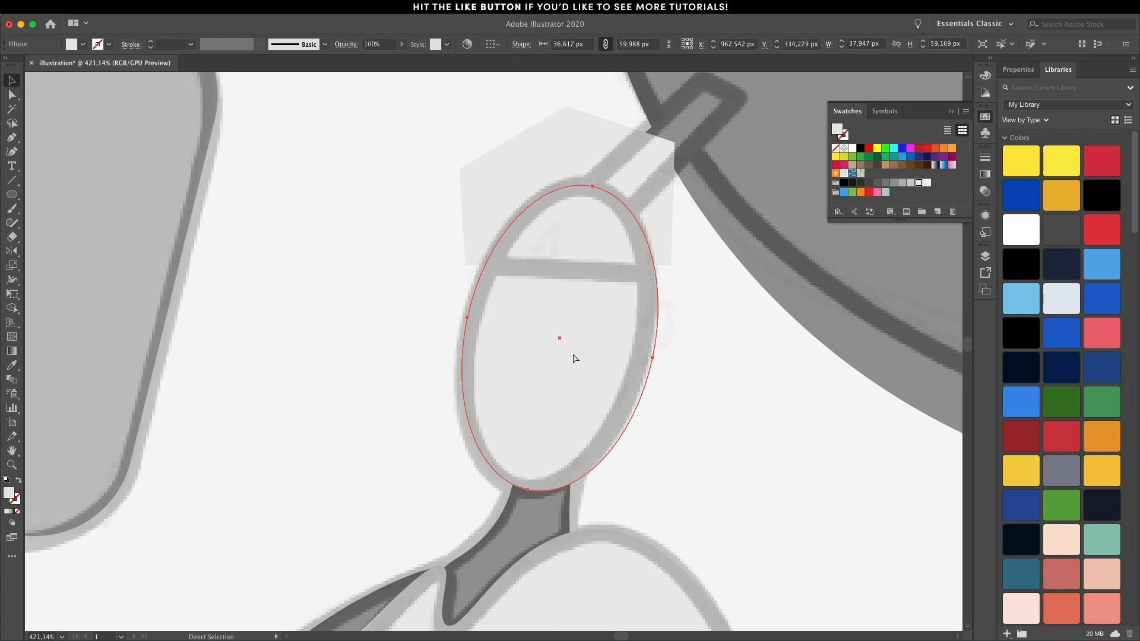
pyautogui.keyDown('shift'); pyautogui.click(596, 154); pyautogui.keyUp('shift')
pyautogui.press('v')
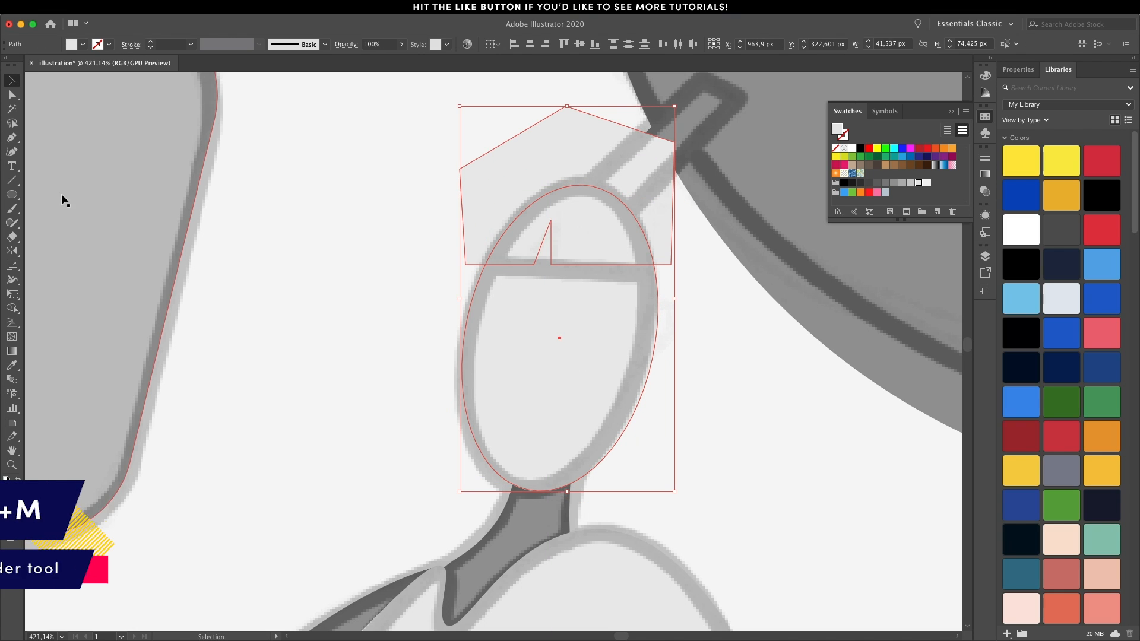
pyautogui.click(13, 307)
pyautogui.keyDown('alt'); pyautogui.click(574, 383); pyautogui.keyUp('alt')
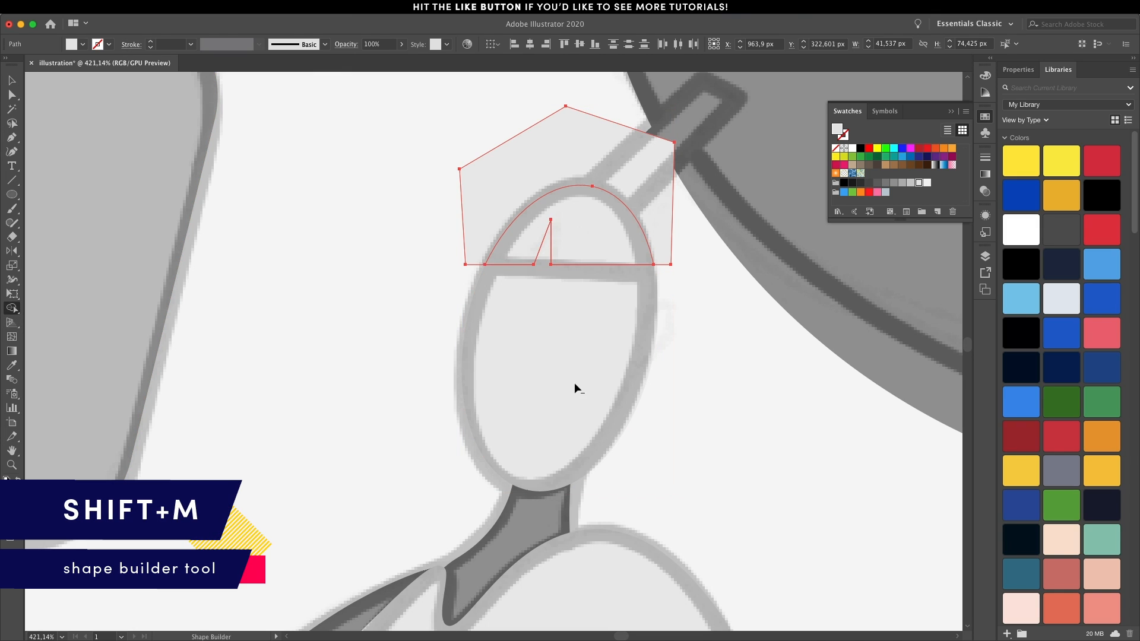
pyautogui.keyDown('alt'); pyautogui.click(522, 159); pyautogui.keyUp('alt')
pyautogui.press('v')
pyautogui.click(885, 183)
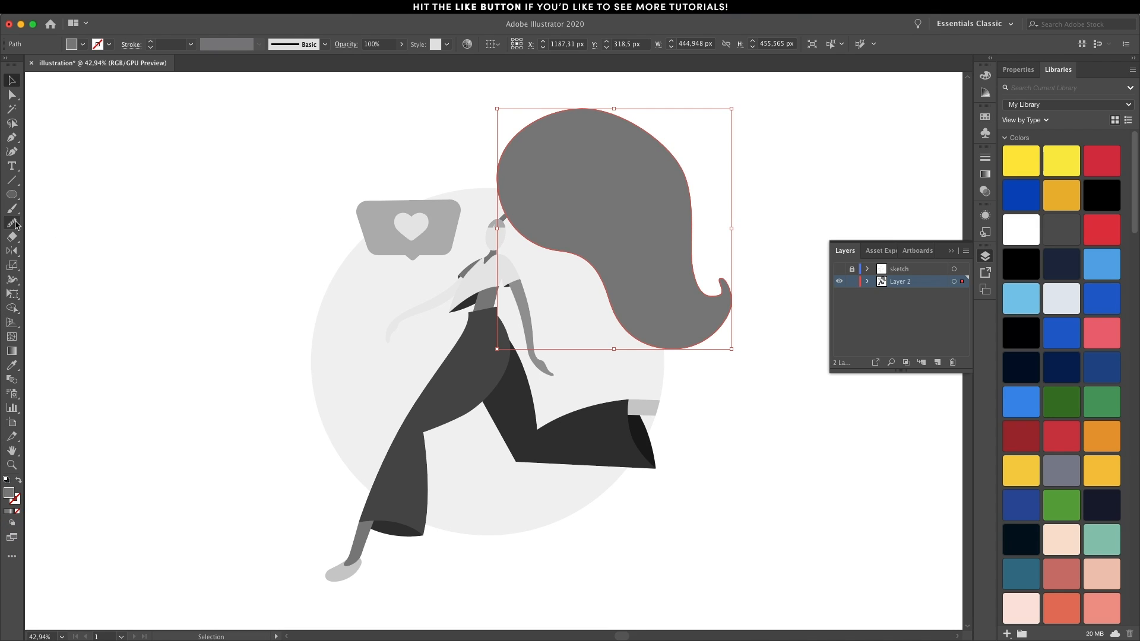
# Smooth the outline of the large hair shape with the Smooth tool.
pyautogui.click(14, 223)
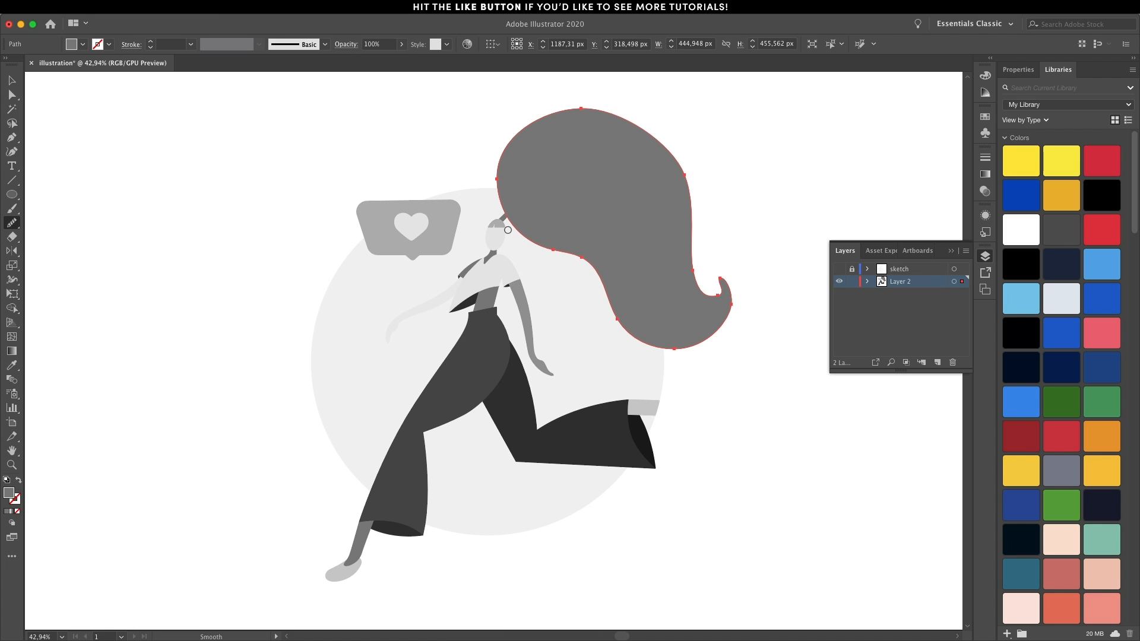
pyautogui.moveTo(509, 169); pyautogui.dragTo(513, 225)
pyautogui.moveTo(599, 90); pyautogui.dragTo(600, 89)
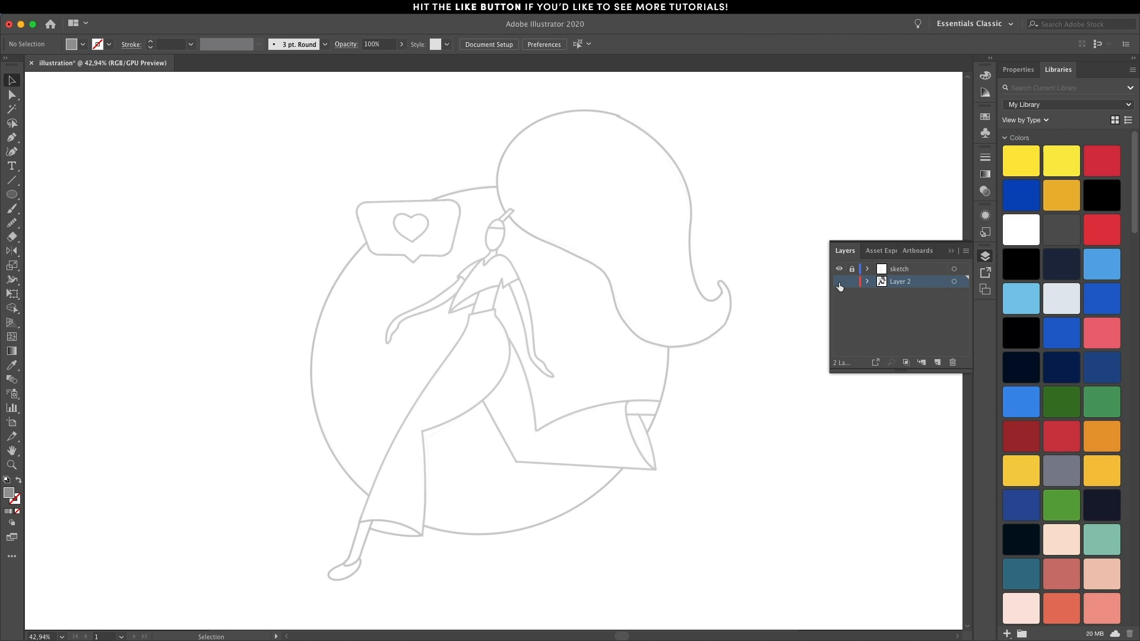
# Show the layer with the grey artwork and hide the sketch layer.
pyautogui.click(839, 283)
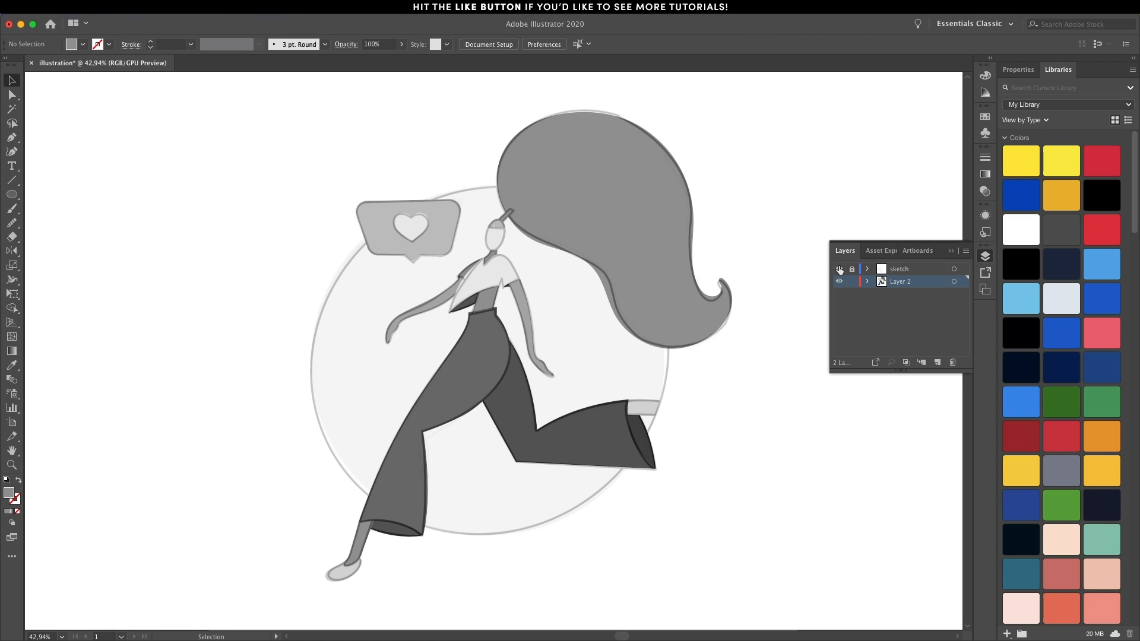
pyautogui.click(838, 269)
# Fill the large hair shape and both trouser legs with the blue swatch.
pyautogui.click(596, 243)
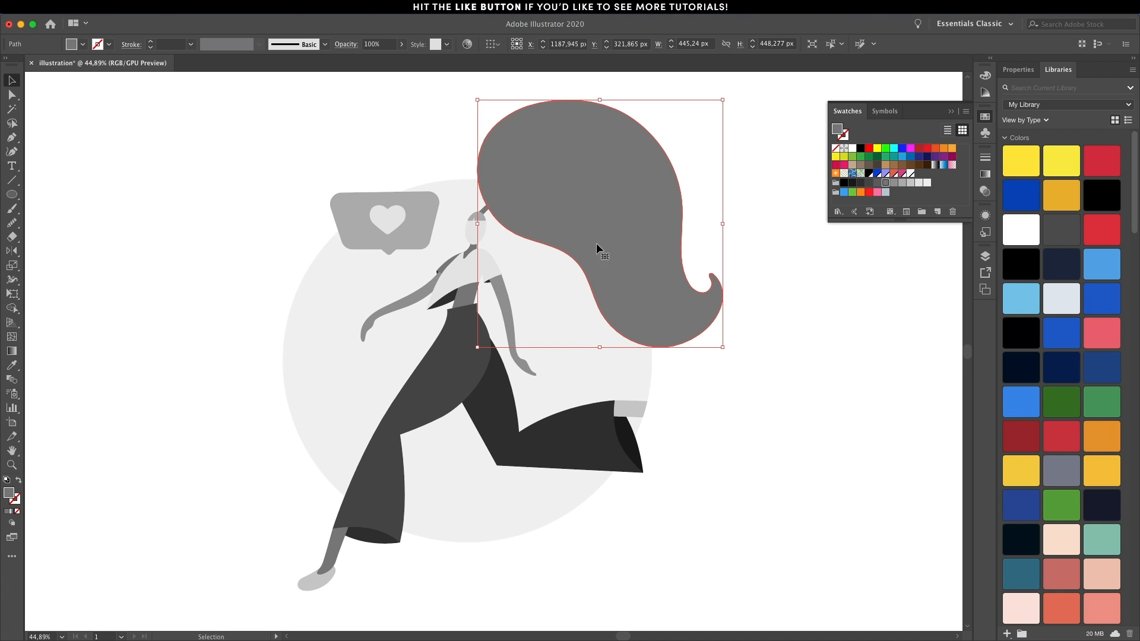
pyautogui.keyDown('shift'); pyautogui.click(460, 380); pyautogui.keyUp('shift')
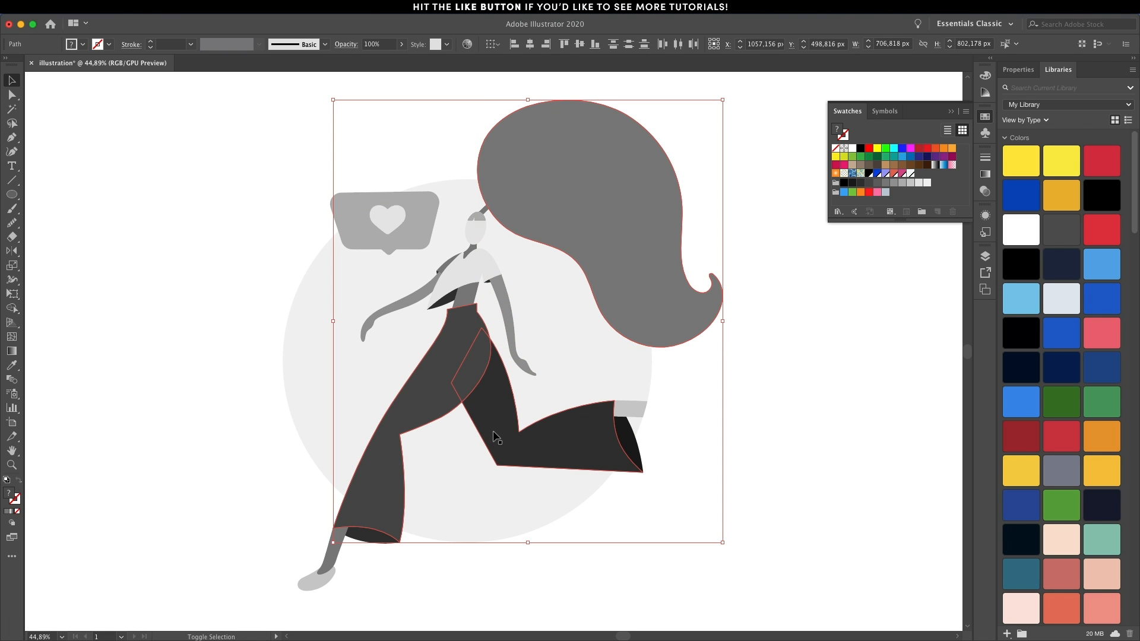
pyautogui.click(876, 174)
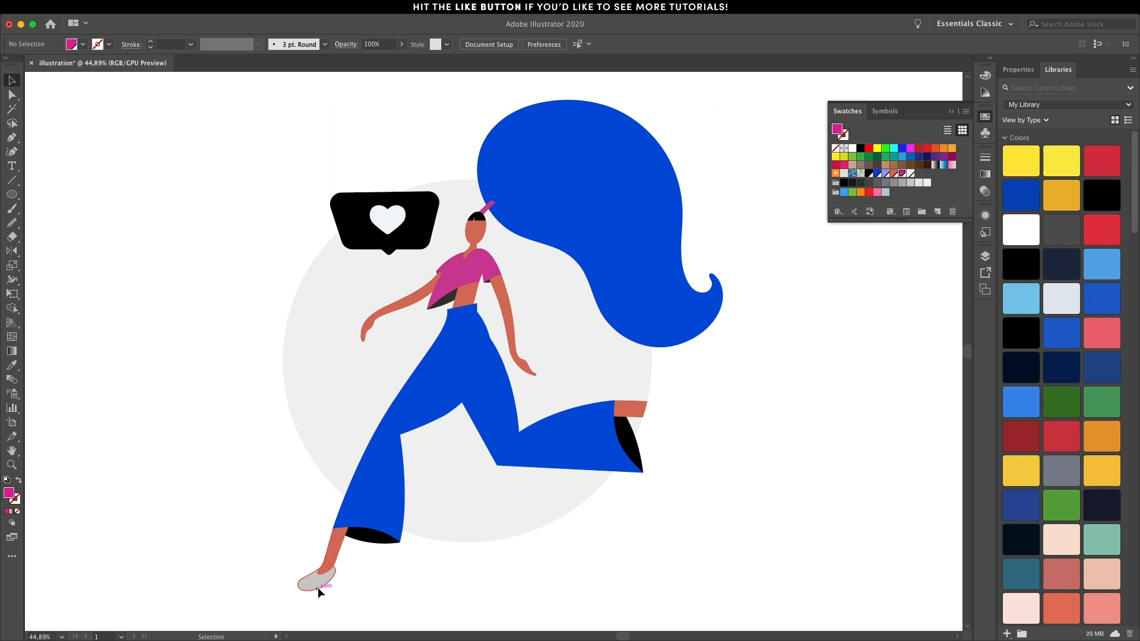
# Fill the front shoe with the magenta sampled from the shirt using the Eyedropper.
pyautogui.click(319, 579)
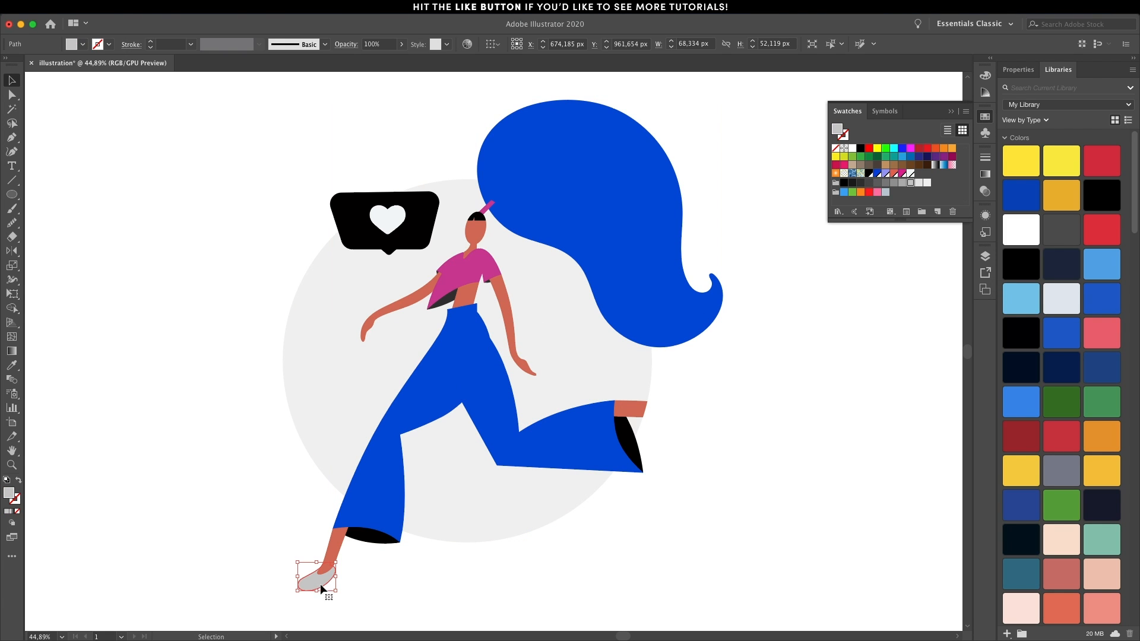
pyautogui.press('i')
pyautogui.click(450, 283)
pyautogui.press('v')
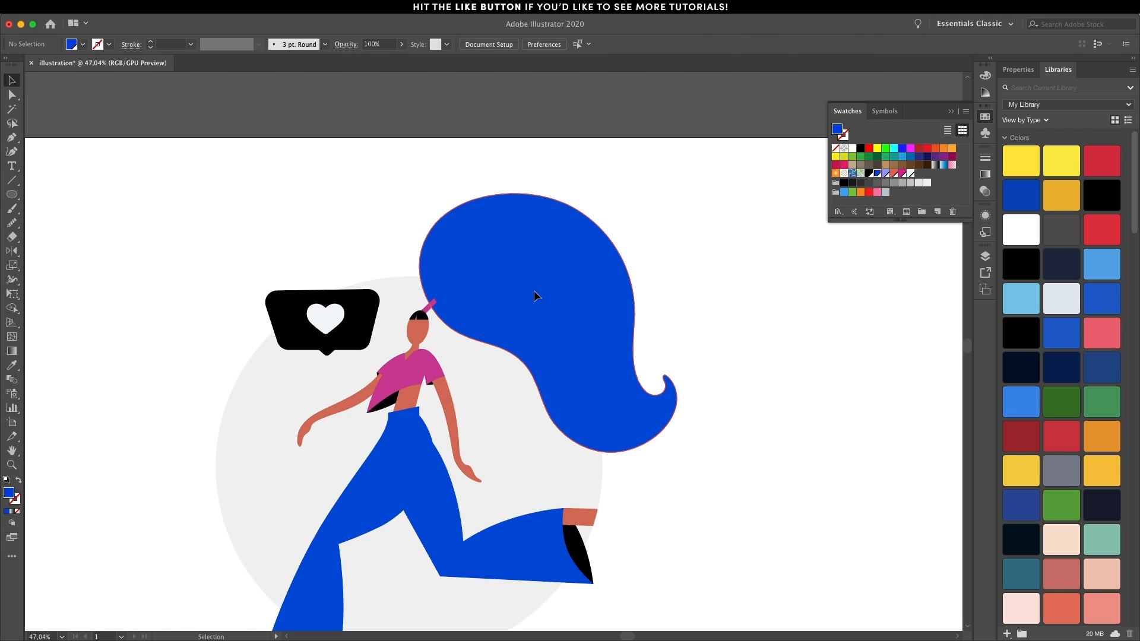
# Activate Draw Inside mode on the large hair shape and switch to no fill with a black stroke.
pyautogui.click(534, 295)
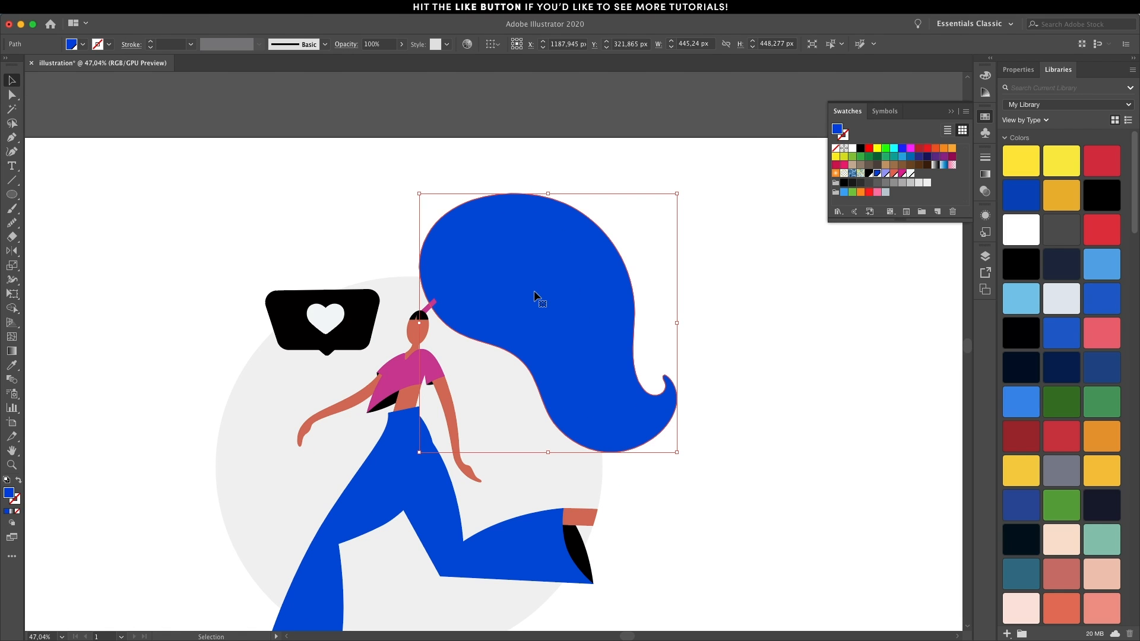
pyautogui.click(14, 524)
pyautogui.click(37, 556)
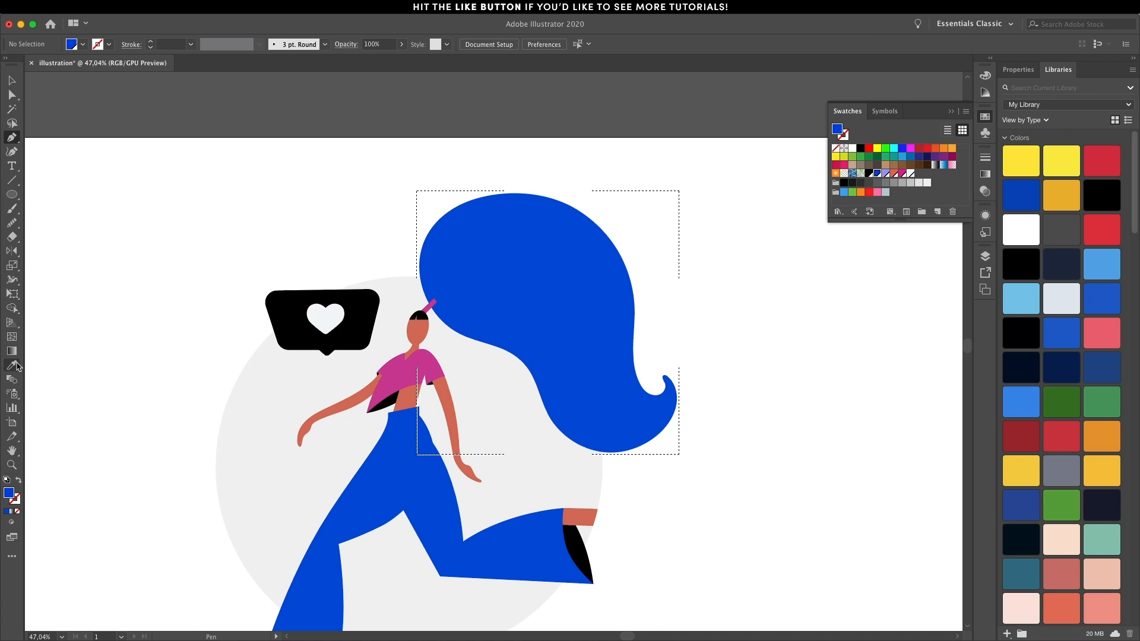
pyautogui.click(19, 481)
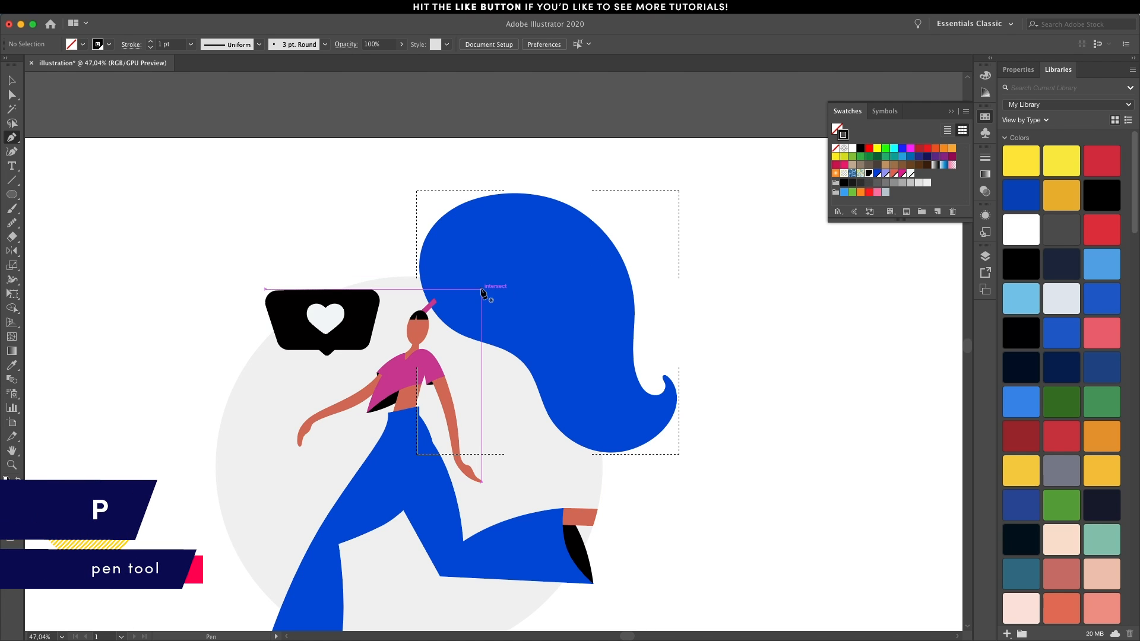
# Draw several long, overlapping curved lines across the inside of the hair with the Pen tool.
pyautogui.click(379, 190)
pyautogui.moveTo(650, 254); pyautogui.dragTo(683, 313)
pyautogui.moveTo(521, 396); pyautogui.dragTo(529, 369)
pyautogui.click(613, 380)
pyautogui.moveTo(532, 438); pyautogui.dragTo(479, 560)
pyautogui.click(445, 97)
pyautogui.click(510, 159)
pyautogui.moveTo(567, 285); pyautogui.dragTo(610, 319)
pyautogui.click(671, 277)
# Select the curved lines inside the hair and increase their stroke weight to 3 pt.
pyautogui.press('v')
pyautogui.doubleClick(531, 263)
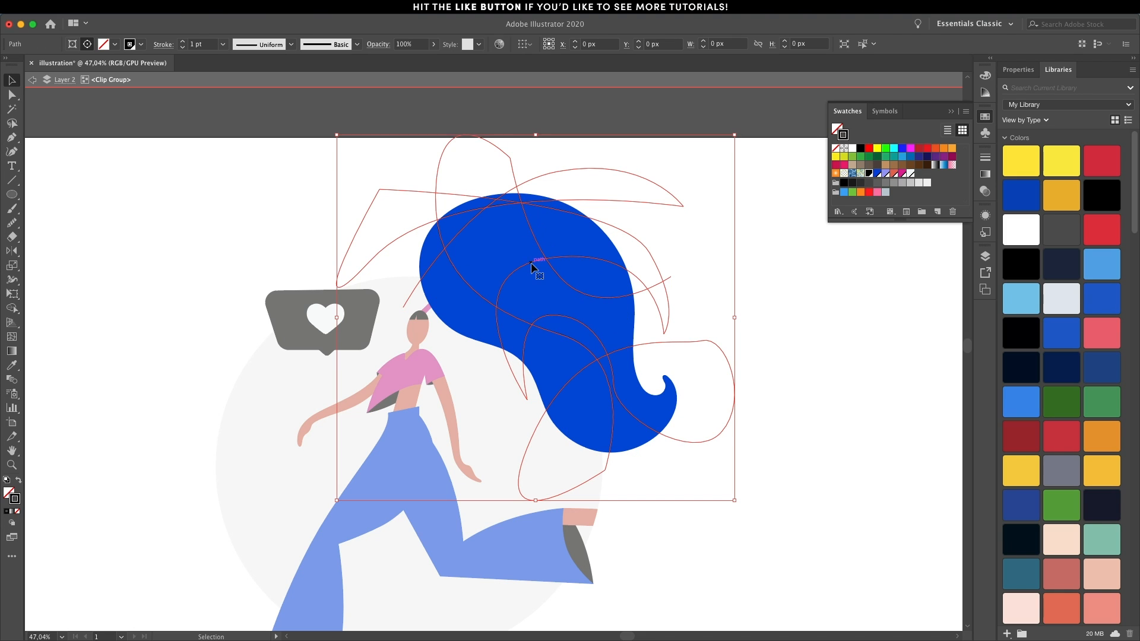
pyautogui.click(183, 42)
pyautogui.click(183, 42)
# Smooth the curved lines inside the hair with the Smooth tool.
pyautogui.click(11, 224)
pyautogui.moveTo(431, 265)
pyautogui.mouseDown()
pyautogui.moveTo(540, 182)
pyautogui.moveTo(621, 151)
pyautogui.mouseUp()
pyautogui.moveTo(616, 290); pyautogui.dragTo(618, 291)
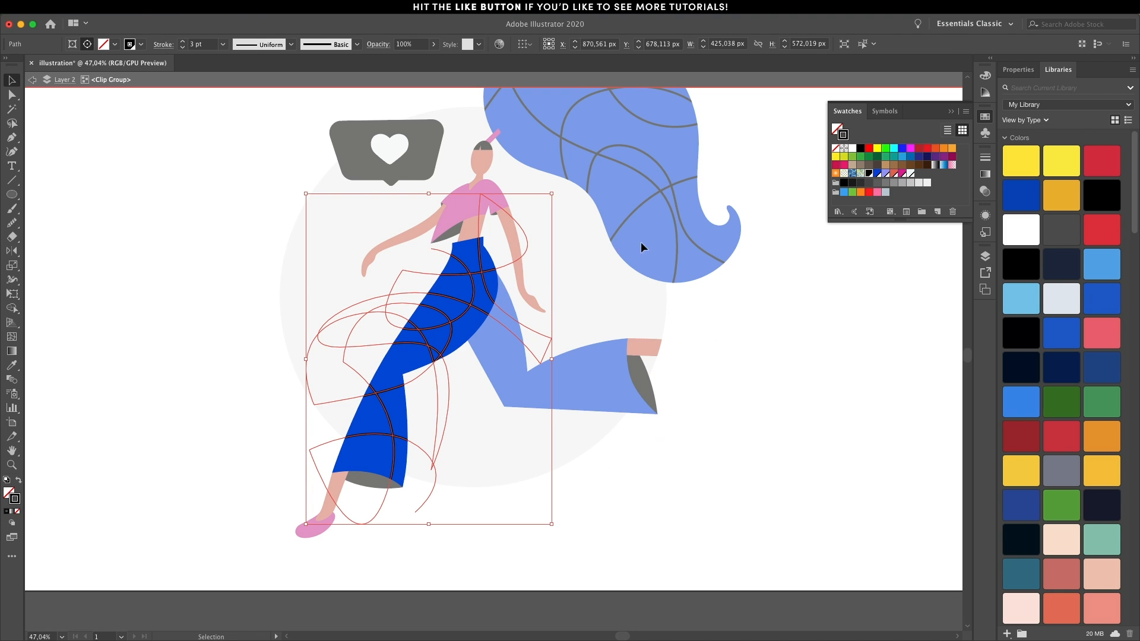
# Recolour the front trouser leg's pattern lines with the light purple swatch and exit the clip group.
pyautogui.click(886, 173)
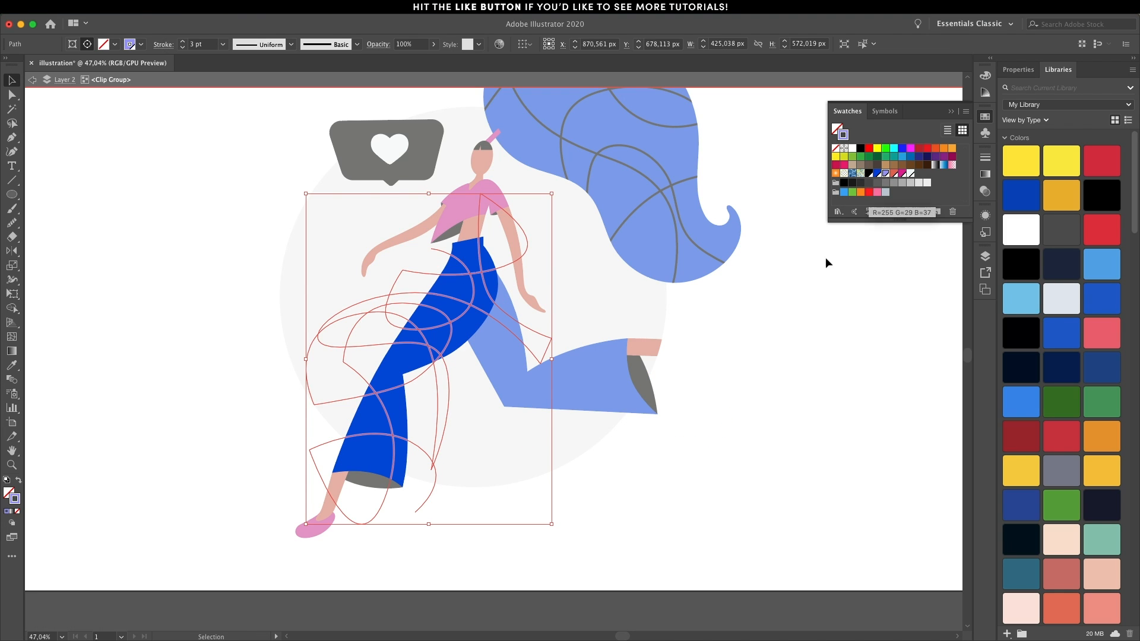
pyautogui.doubleClick(714, 408)
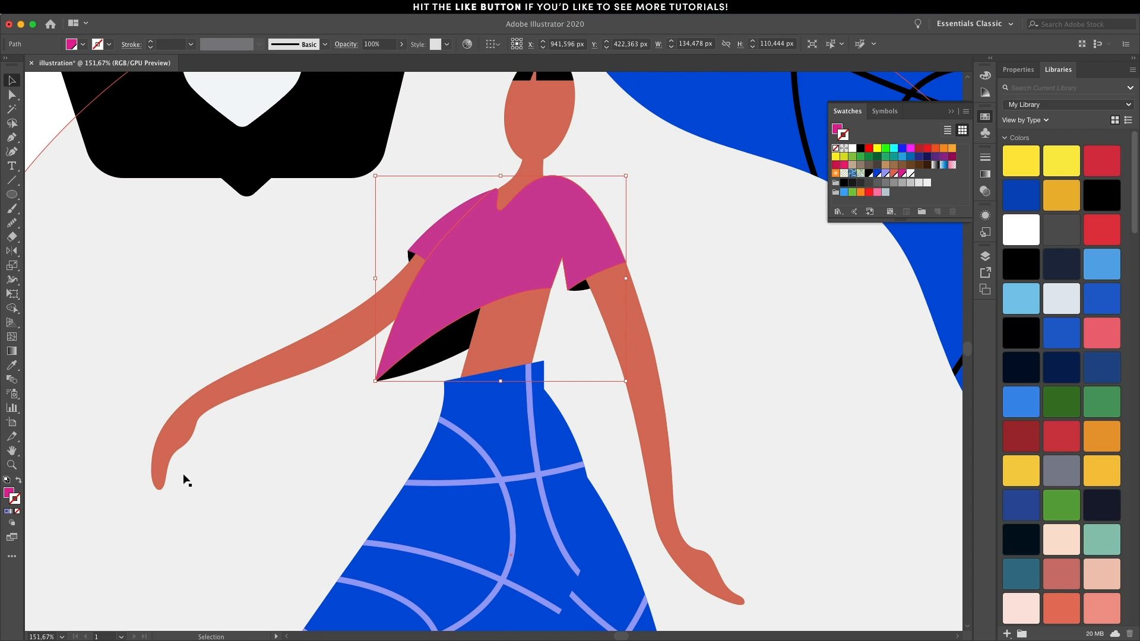
# Draw white circles of different sizes with the Ellipse tool inside the pink top, using Draw Inside mode.
pyautogui.click(14, 523)
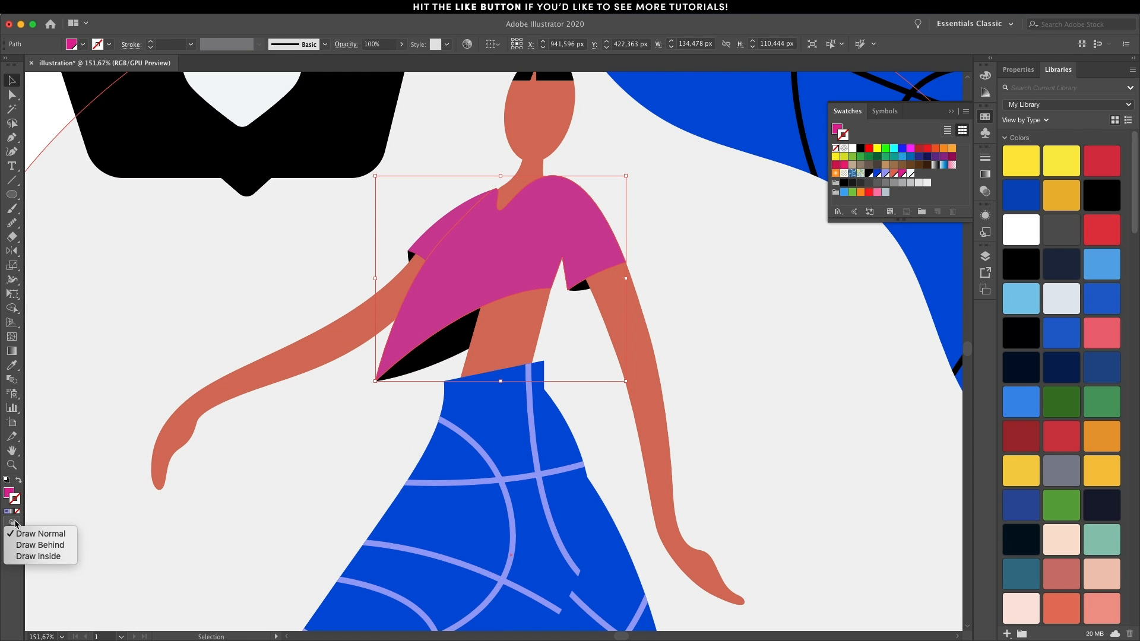
pyautogui.click(38, 557)
pyautogui.click(14, 194)
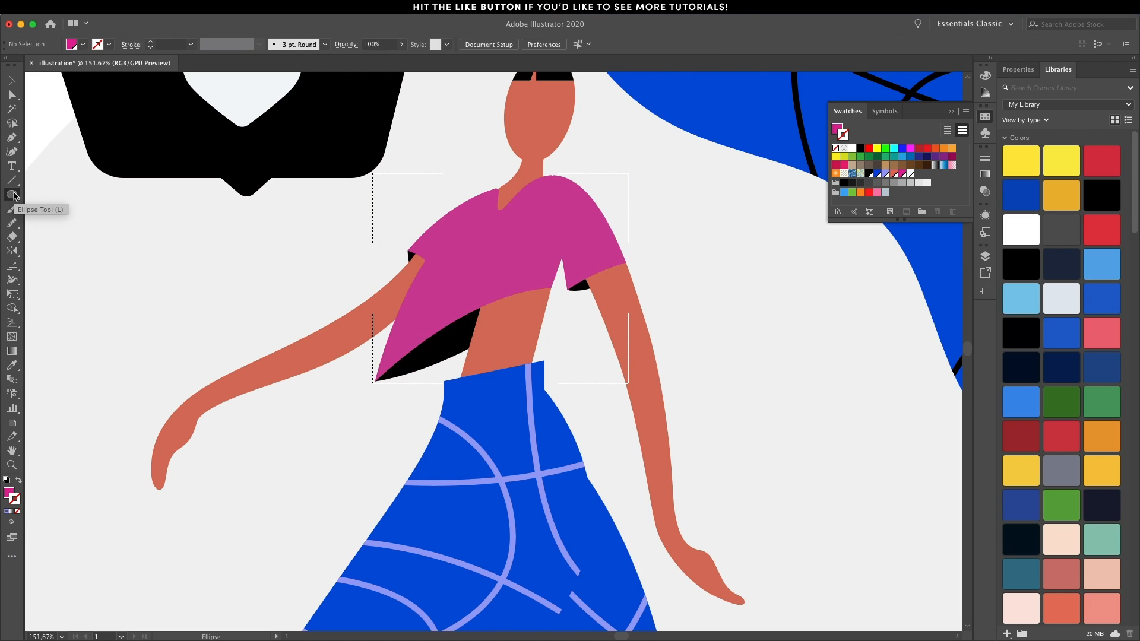
pyautogui.moveTo(461, 196); pyautogui.dragTo(497, 232)
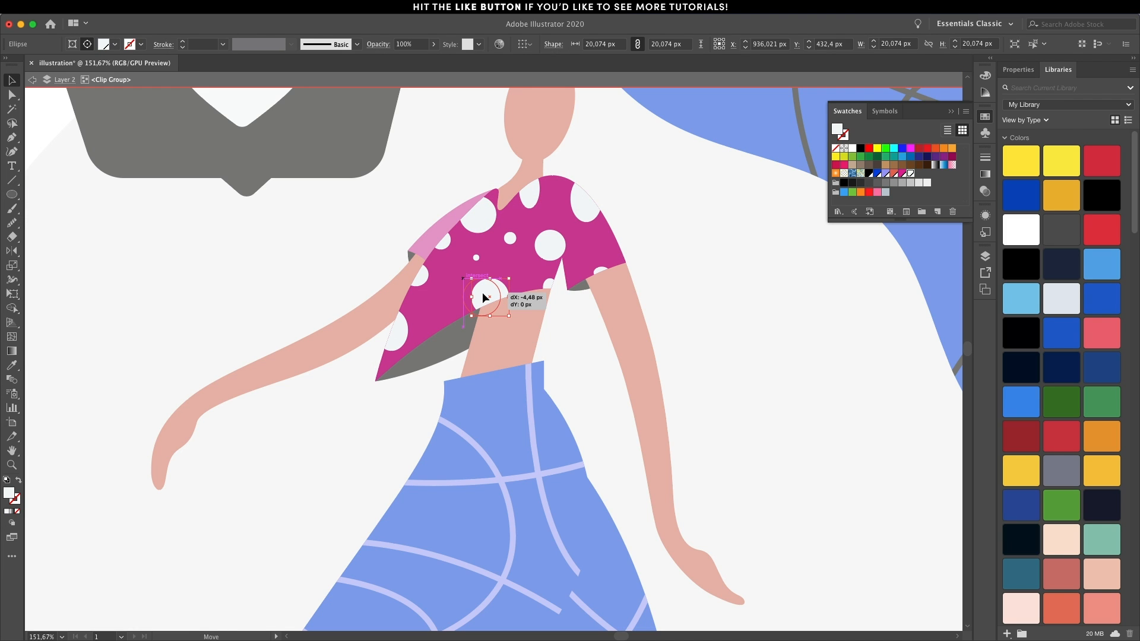
pyautogui.moveTo(482, 294); pyautogui.dragTo(480, 295)
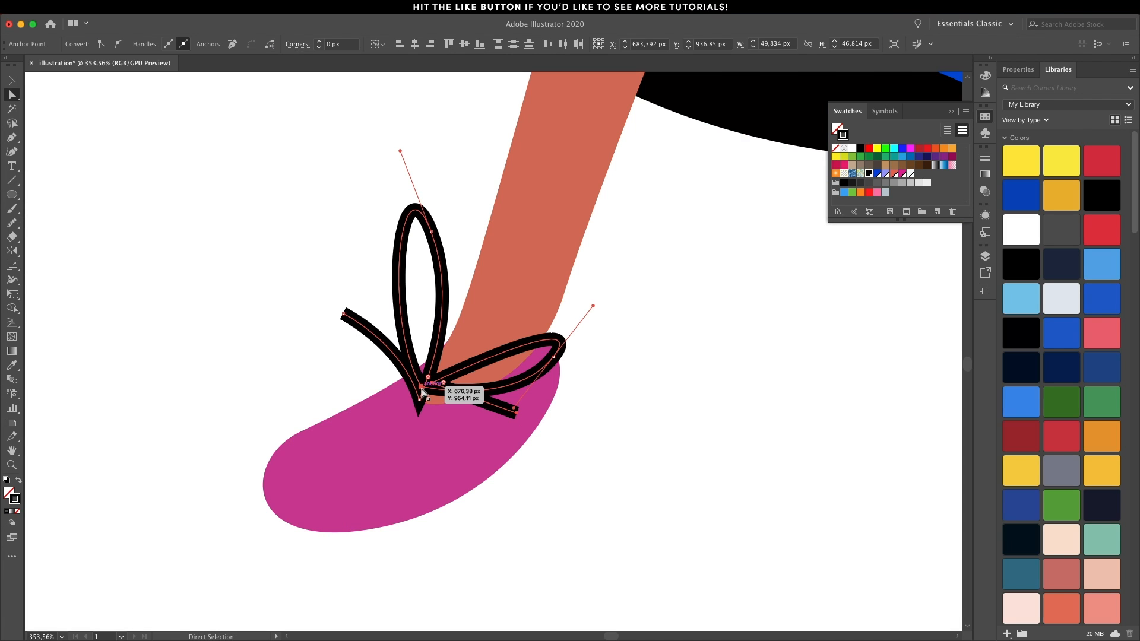
pyautogui.moveTo(425, 392); pyautogui.dragTo(423, 401)
pyautogui.press('v')
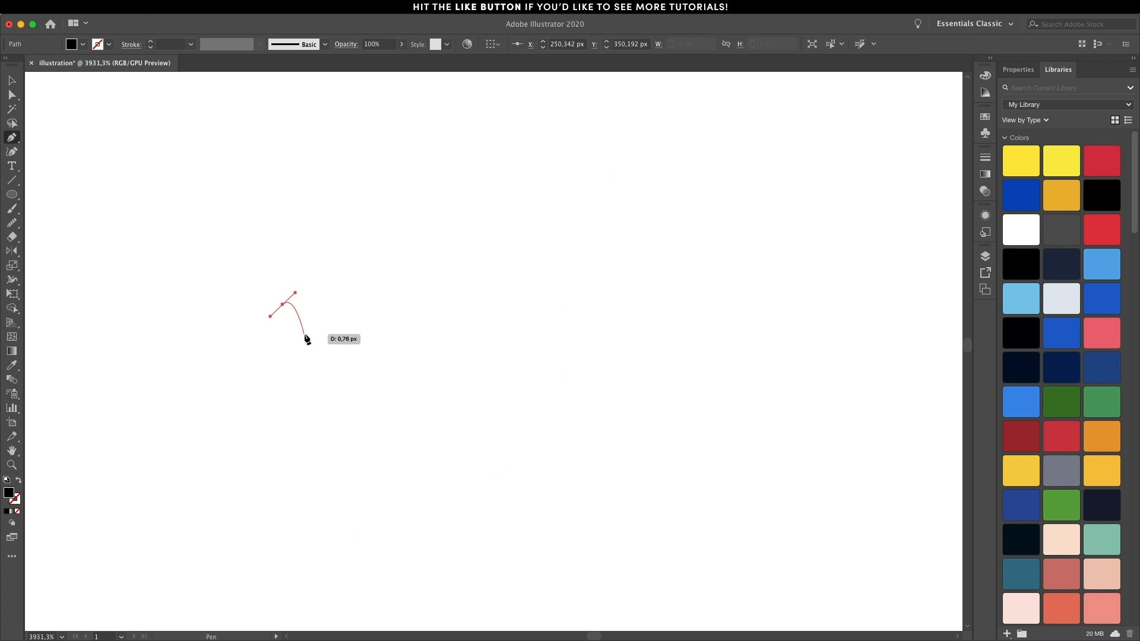
# Draw a tiny black teardrop-shaped speck with the Pen tool on an empty part of the artboard.
pyautogui.moveTo(312, 329); pyautogui.dragTo(267, 331)
pyautogui.moveTo(283, 304); pyautogui.dragTo(284, 306)
pyautogui.keyDown('super'); pyautogui.click(351, 344); pyautogui.keyUp('super')
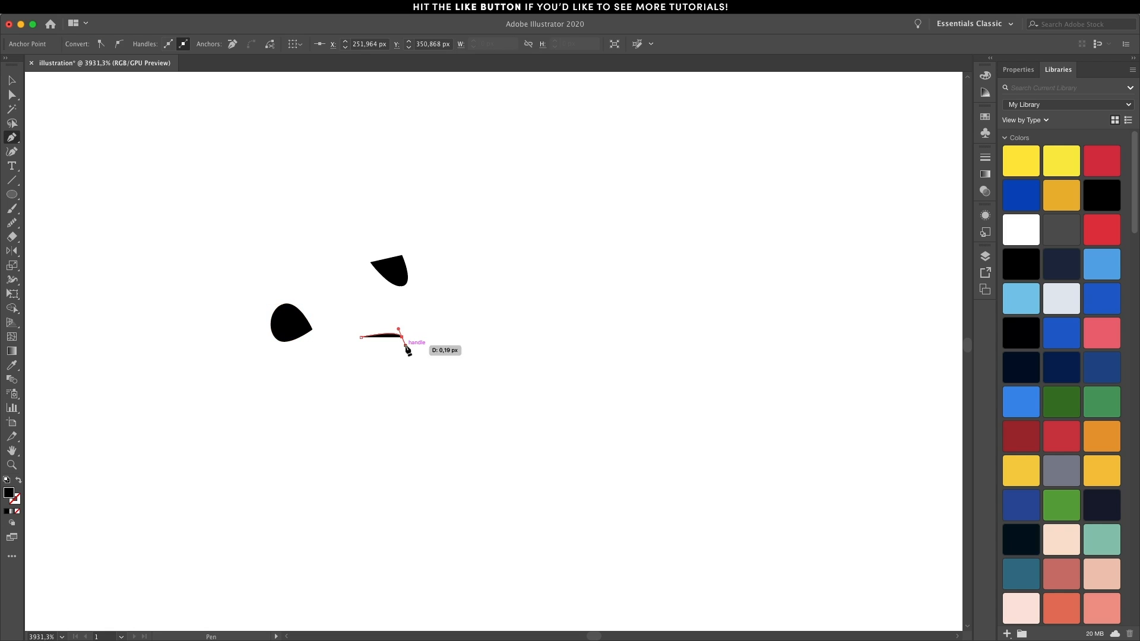
# Add more small irregular black specks around the first one and space them out into a loose cluster.
pyautogui.moveTo(405, 379); pyautogui.dragTo(420, 378)
pyautogui.moveTo(362, 337)
pyautogui.mouseDown()
pyautogui.moveTo(362, 387)
pyautogui.moveTo(386, 341)
pyautogui.mouseUp()
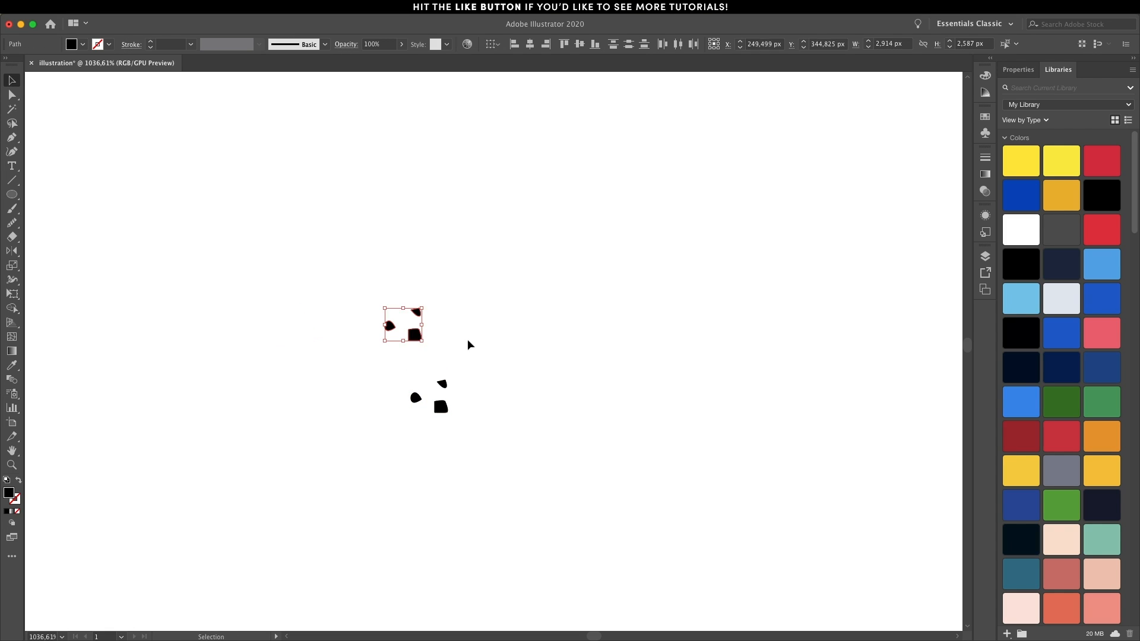
pyautogui.moveTo(415, 334); pyautogui.dragTo(384, 380)
pyautogui.moveTo(417, 312); pyautogui.dragTo(438, 338)
pyautogui.moveTo(440, 407); pyautogui.dragTo(473, 357)
pyautogui.moveTo(437, 244); pyautogui.dragTo(434, 276)
# Duplicate and rotate the speck cluster repeatedly to spread it over a larger area.
pyautogui.press('super+a')
pyautogui.moveTo(389, 325); pyautogui.dragTo(286, 416)
pyautogui.press('super+a')
pyautogui.moveTo(441, 406); pyautogui.dragTo(693, 443)
pyautogui.moveTo(738, 289); pyautogui.dragTo(654, 539)
pyautogui.moveTo(432, 148); pyautogui.dragTo(570, 247)
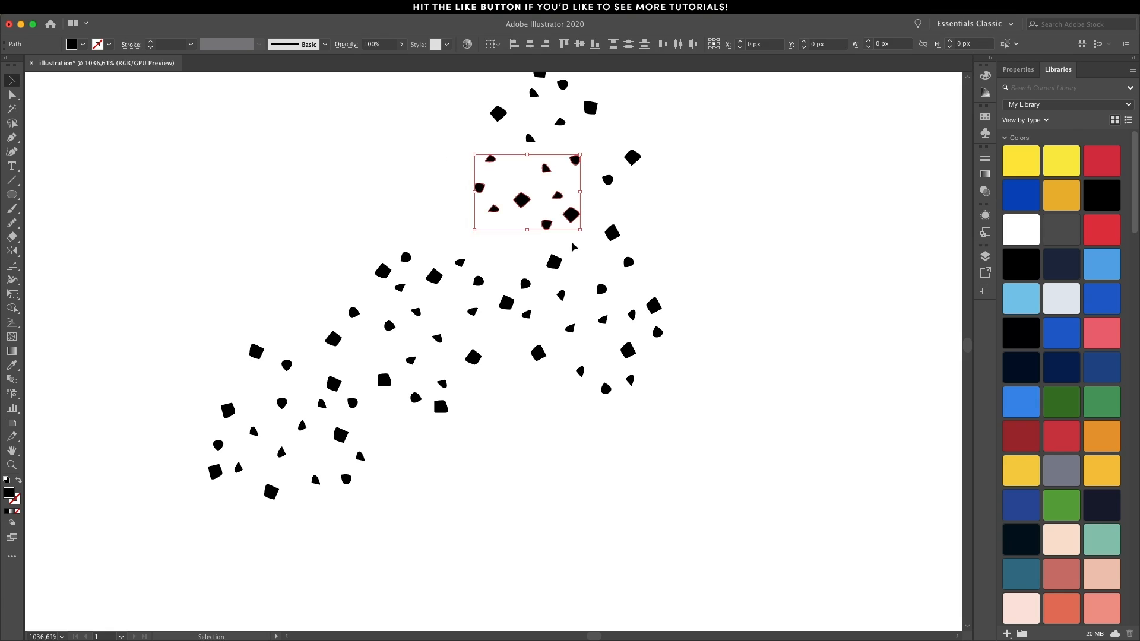
pyautogui.moveTo(522, 198); pyautogui.dragTo(310, 270)
# Fill the gaps with copied and repositioned specks to build a dense, roughly round scatter.
pyautogui.scroll(-4, 547, 138)
pyautogui.moveTo(541, 93); pyautogui.dragTo(473, 161)
pyautogui.moveTo(590, 204); pyautogui.dragTo(559, 194)
pyautogui.moveTo(320, 366); pyautogui.dragTo(532, 351)
pyautogui.moveTo(365, 353); pyautogui.dragTo(569, 333)
pyautogui.moveTo(573, 144); pyautogui.dragTo(532, 166)
pyautogui.moveTo(347, 338)
pyautogui.mouseDown()
pyautogui.moveTo(408, 340)
pyautogui.moveTo(379, 338)
pyautogui.mouseUp()
pyautogui.moveTo(570, 366); pyautogui.dragTo(584, 290)
pyautogui.moveTo(340, 308); pyautogui.dragTo(577, 386)
pyautogui.moveTo(443, 315); pyautogui.dragTo(443, 518)
pyautogui.moveTo(540, 409); pyautogui.dragTo(295, 410)
pyautogui.moveTo(261, 311); pyautogui.dragTo(334, 285)
pyautogui.moveTo(277, 424); pyautogui.dragTo(368, 491)
pyautogui.moveTo(286, 476); pyautogui.dragTo(303, 496)
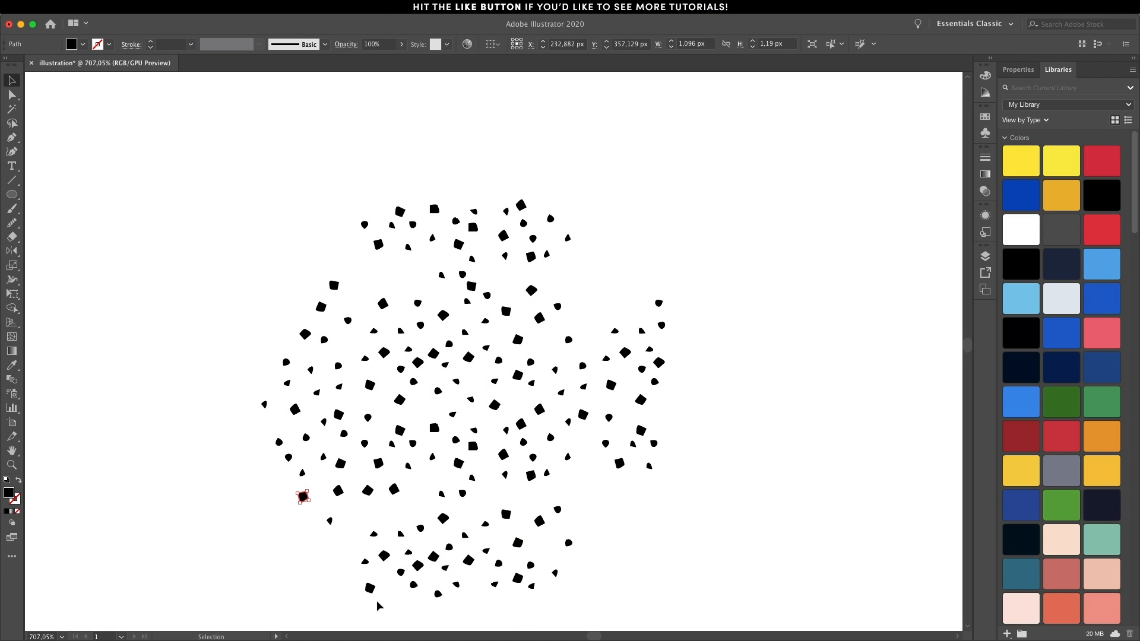
# Move the outlying specks inward to give the scatter an even circular outline.
pyautogui.moveTo(505, 514); pyautogui.dragTo(475, 509)
pyautogui.moveTo(456, 584); pyautogui.dragTo(421, 503)
pyautogui.moveTo(658, 304); pyautogui.dragTo(615, 286)
pyautogui.moveTo(662, 325); pyautogui.dragTo(587, 265)
pyautogui.moveTo(333, 285); pyautogui.dragTo(323, 258)
pyautogui.moveTo(391, 226); pyautogui.dragTo(362, 256)
pyautogui.scroll(-3, 288, 171)
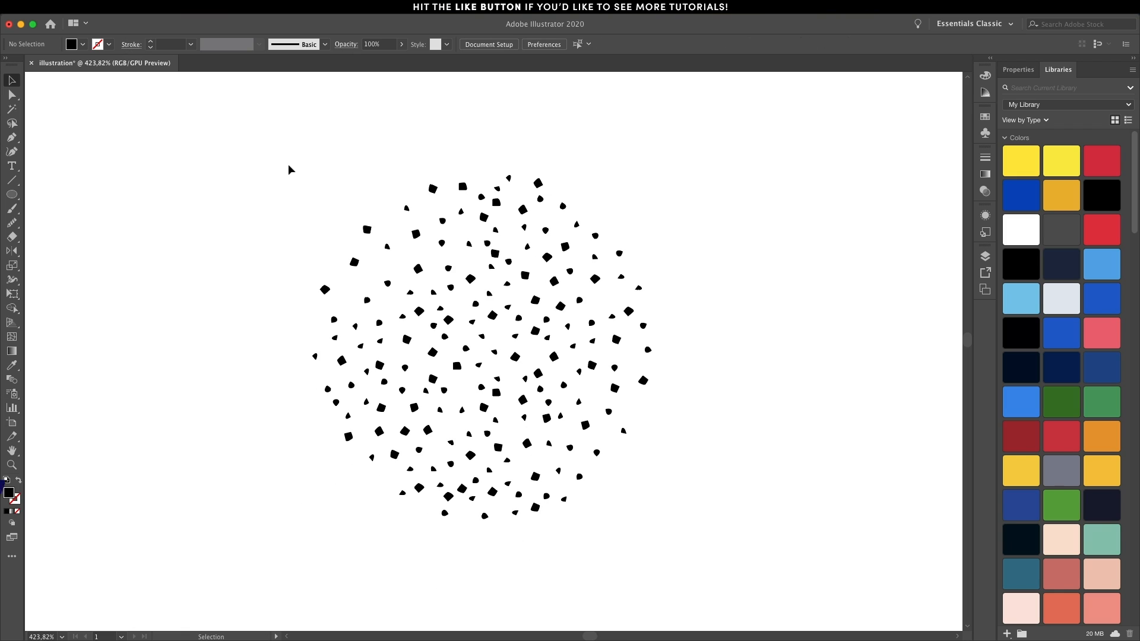
# Group all the specks and create a new Scatter Brush from the group.
pyautogui.moveTo(287, 171); pyautogui.dragTo(710, 527)
pyautogui.hotkey('ctrl', 'g')
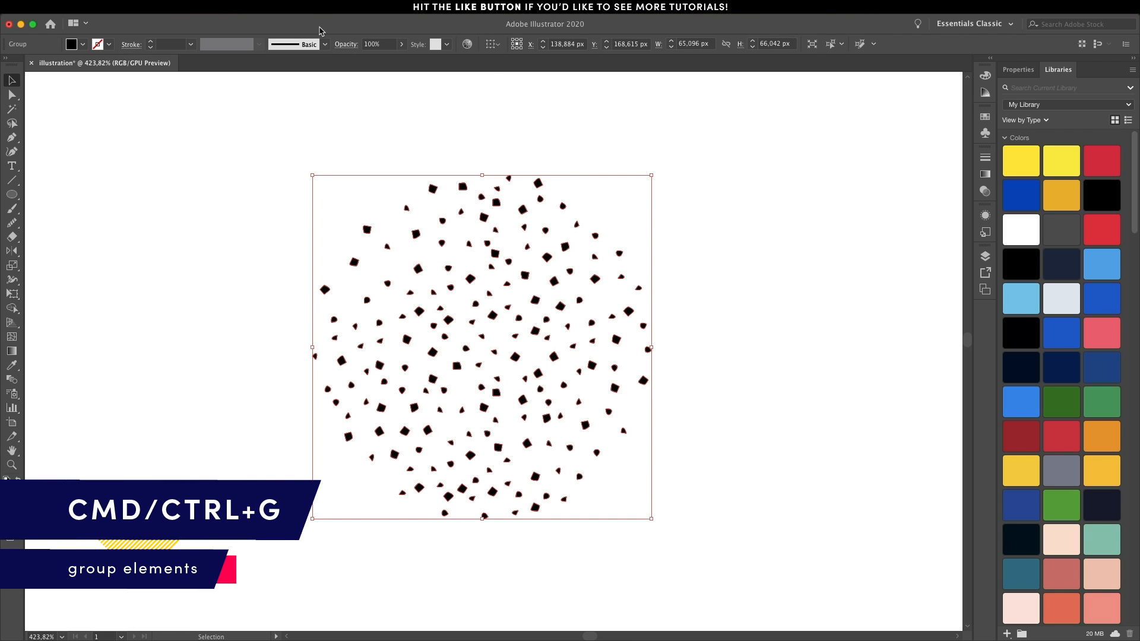
pyautogui.click(316, 6)
pyautogui.click(335, 219)
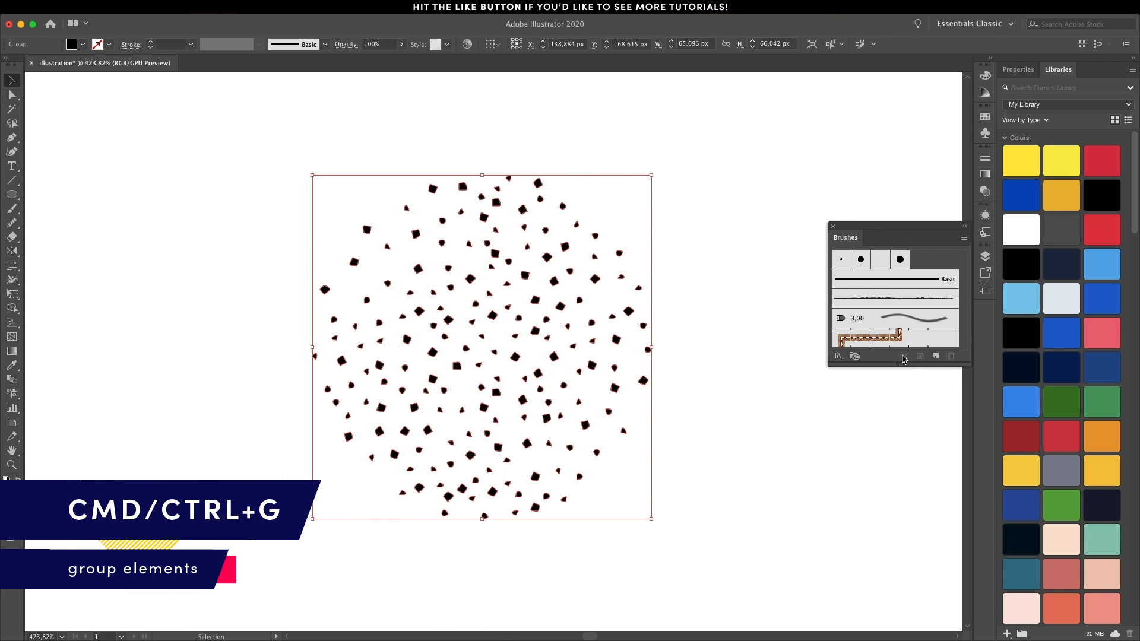
pyautogui.click(939, 357)
pyautogui.click(591, 351)
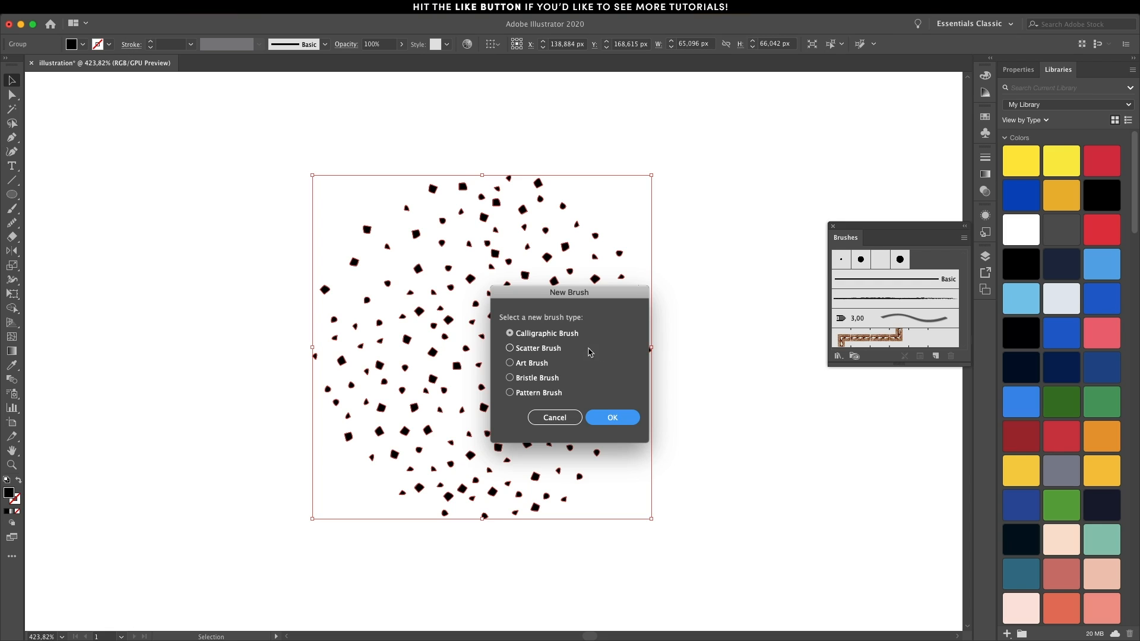
pyautogui.click(611, 418)
# Set the scatter brush to 20% spacing, random rotation from -180° to 180° and Tints colorization.
pyautogui.click(599, 263)
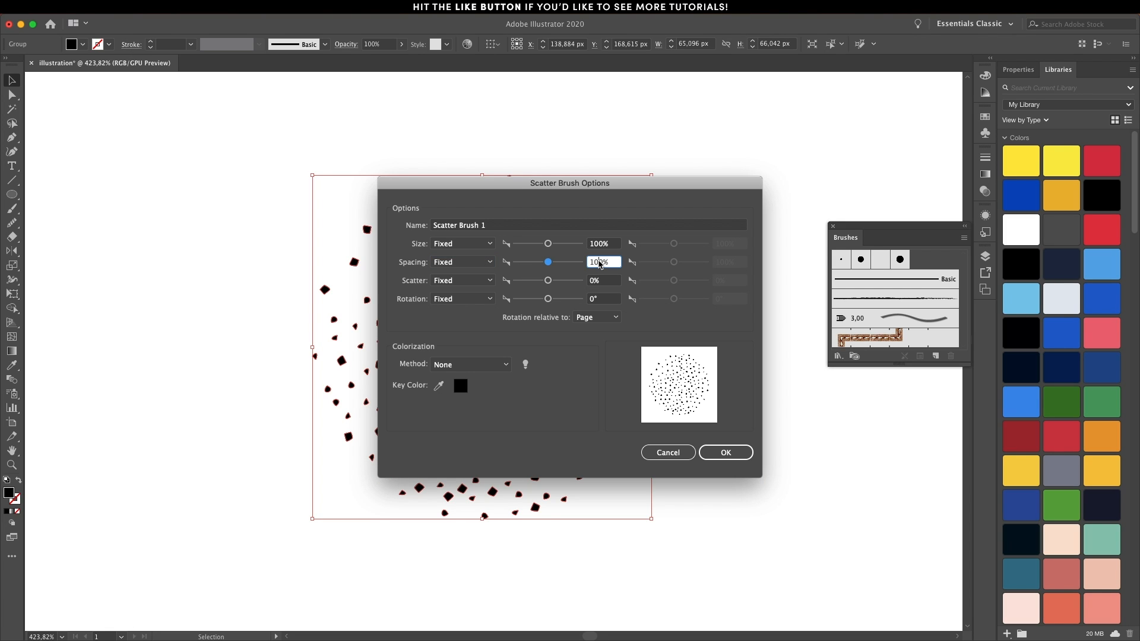
pyautogui.click(463, 299)
pyautogui.click(465, 313)
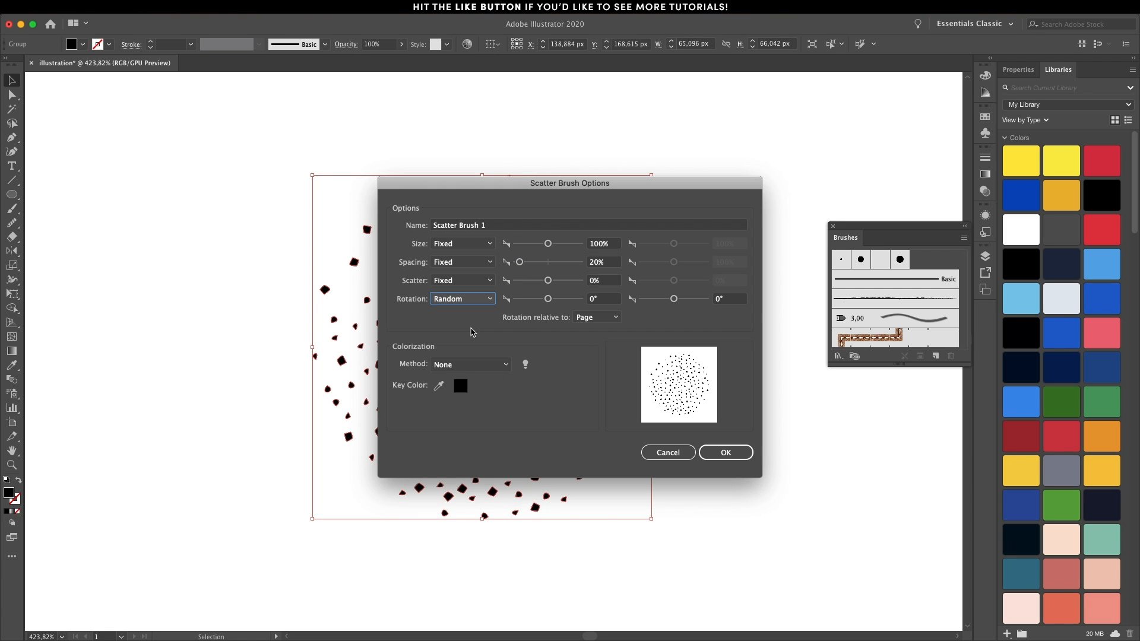
pyautogui.moveTo(549, 299); pyautogui.dragTo(432, 302)
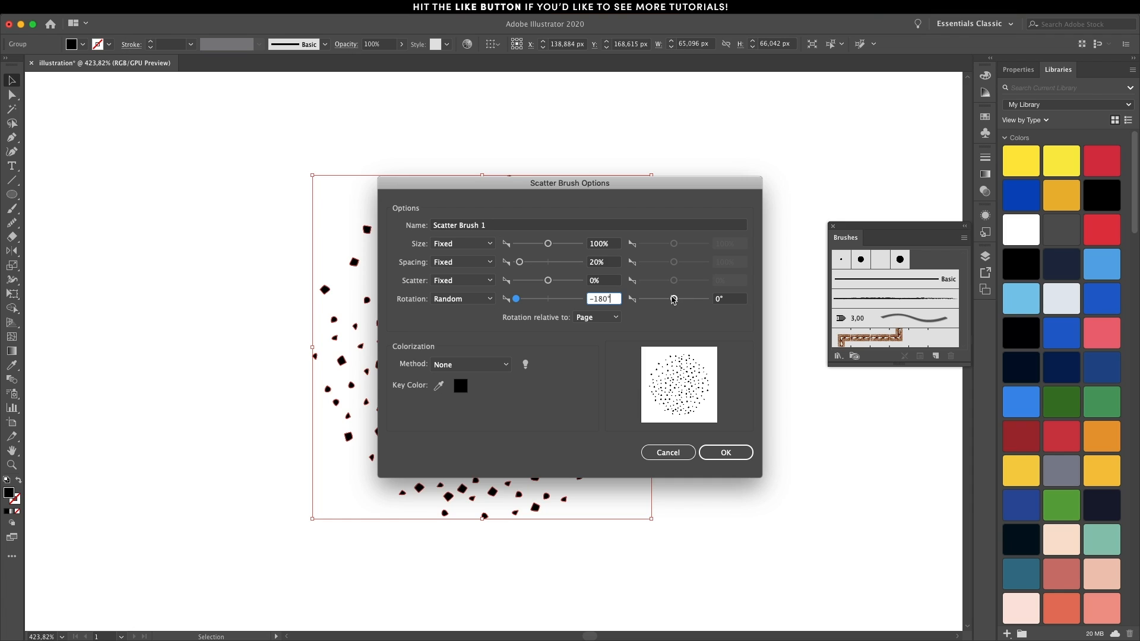
pyautogui.moveTo(673, 299); pyautogui.dragTo(738, 307)
pyautogui.click(502, 365)
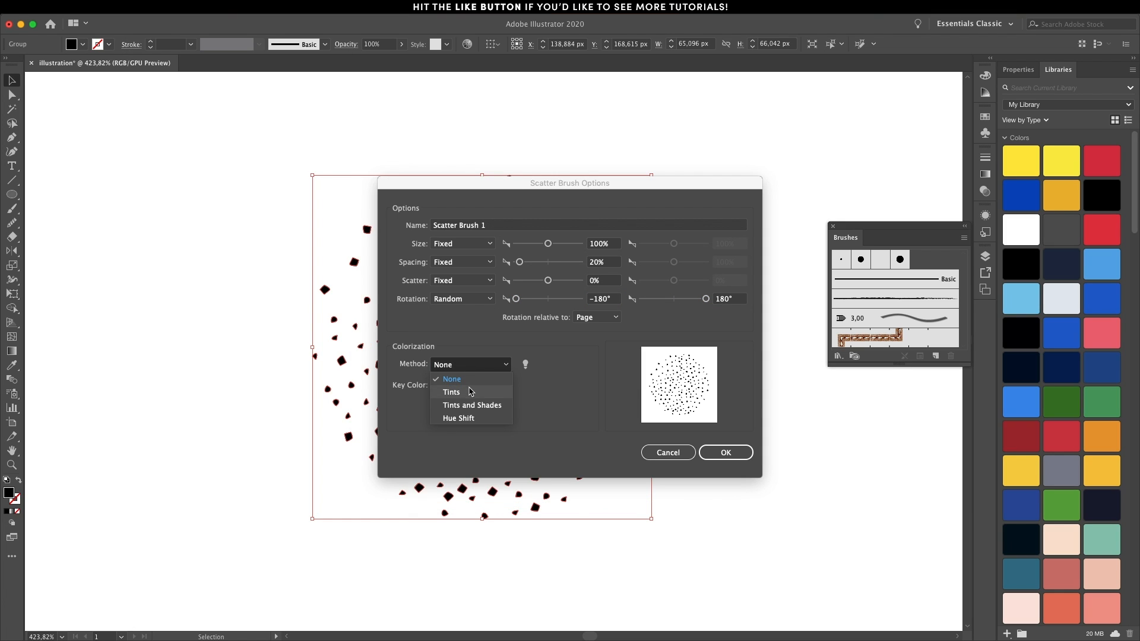
pyautogui.click(475, 390)
pyautogui.click(719, 452)
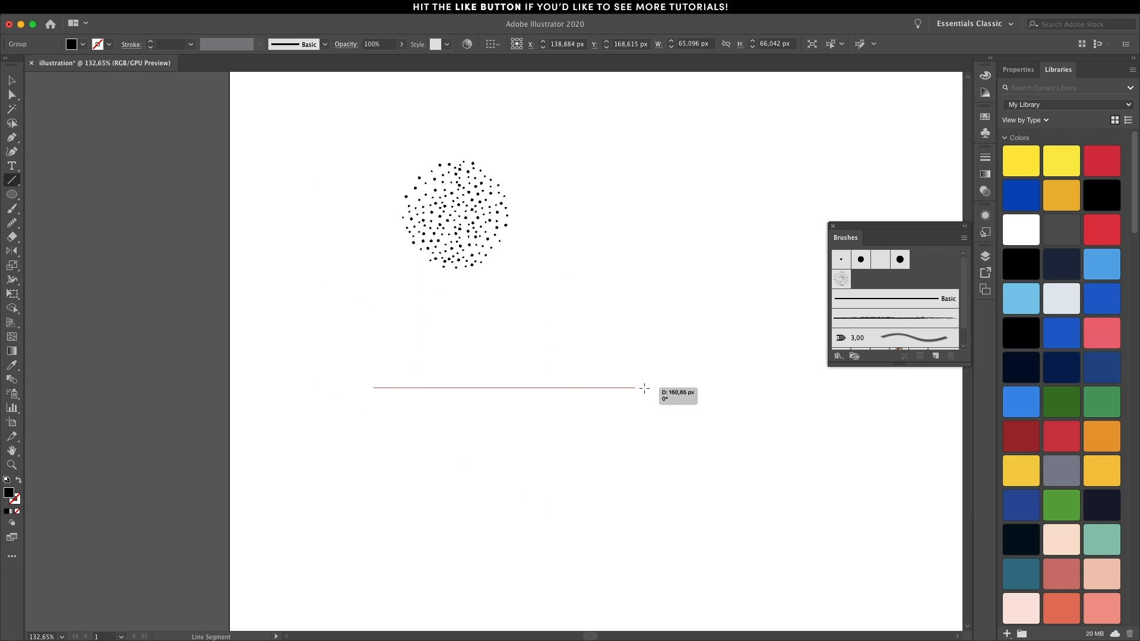
# Draw a horizontal line about 242 px long below the speck circle and apply the new scatter brush to it.
pyautogui.moveTo(649, 387); pyautogui.dragTo(768, 399)
pyautogui.click(844, 288)
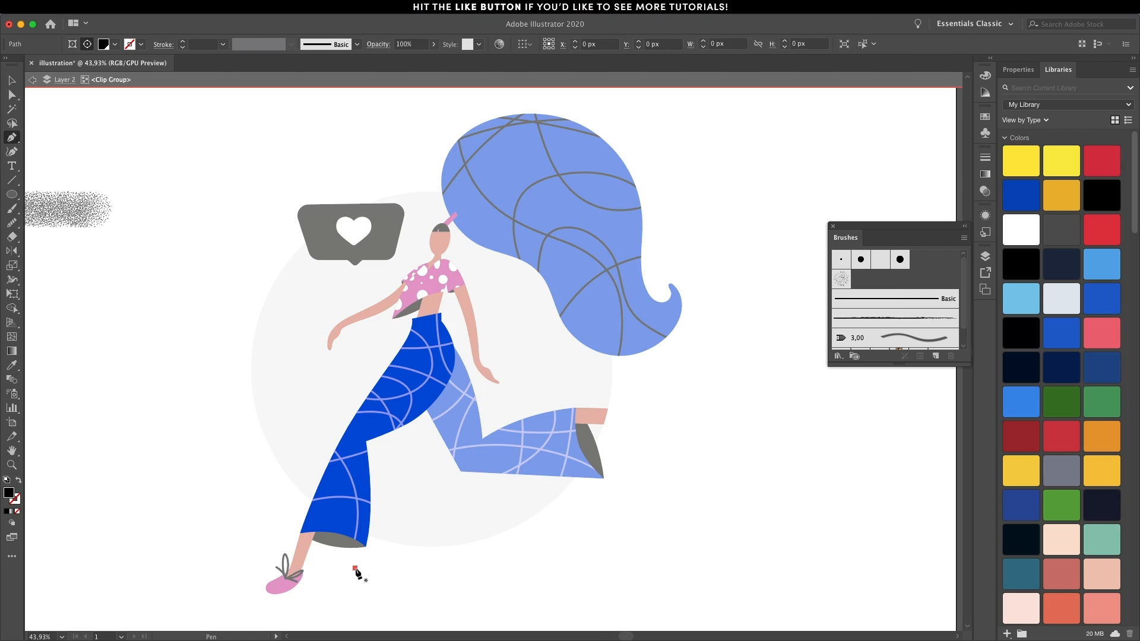
# Draw a path along the front trouser leg's inner edge inside its clip group and apply the speckled scatter brush.
pyautogui.click(355, 568)
pyautogui.moveTo(378, 478); pyautogui.dragTo(380, 452)
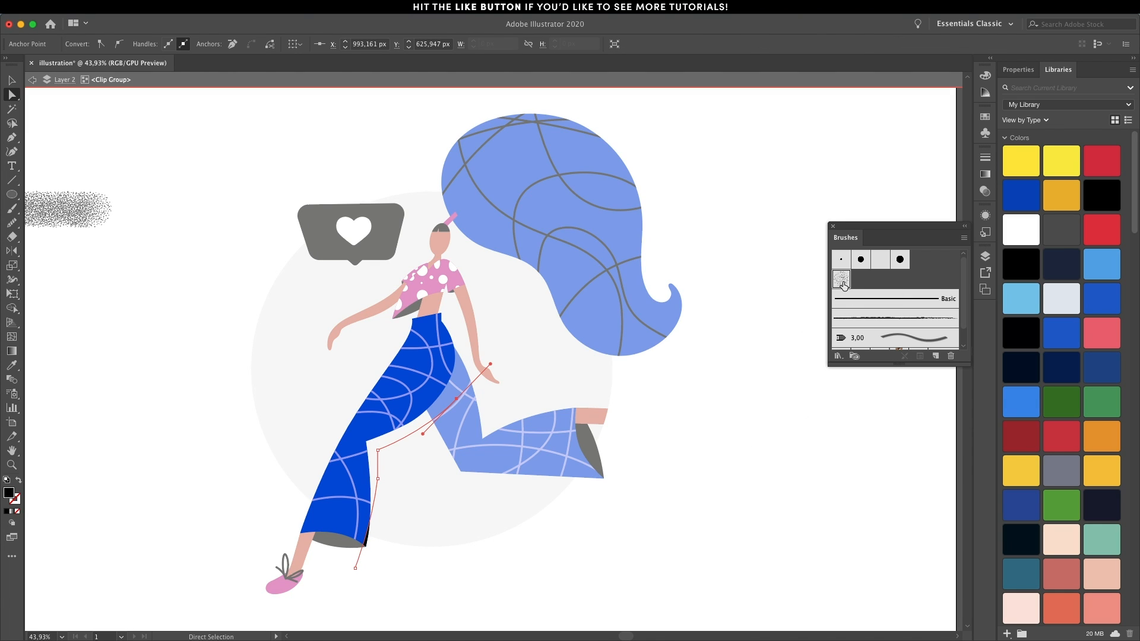
pyautogui.click(843, 286)
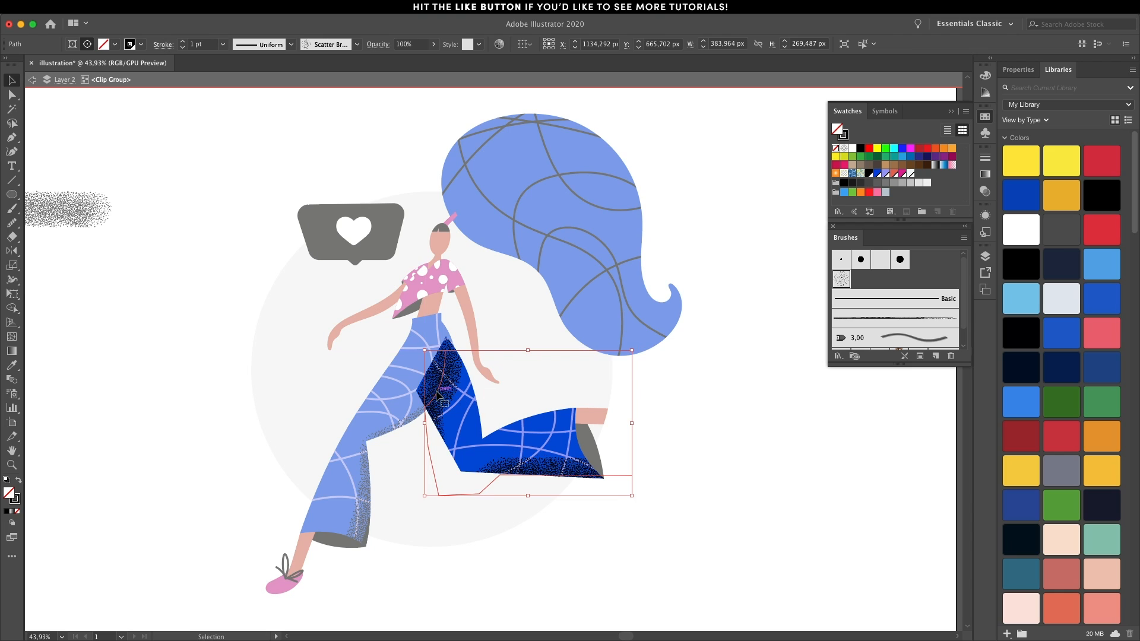
# Reshape the speckled shading path under the back trouser leg by moving its anchor points with Direct Selection.
pyautogui.press('a')
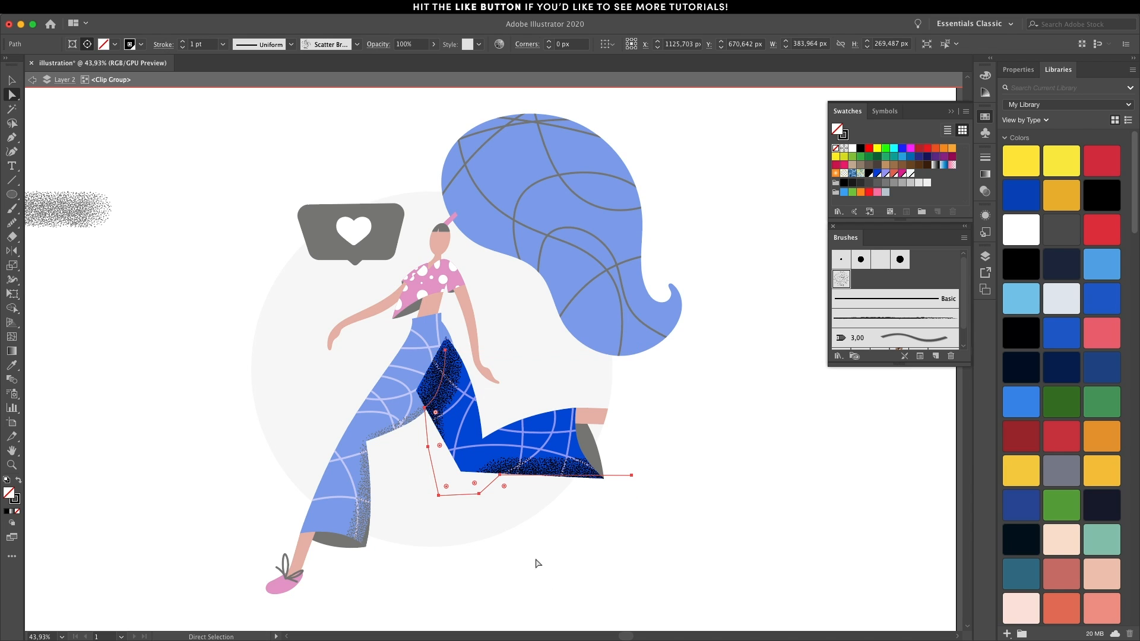
pyautogui.moveTo(473, 496); pyautogui.dragTo(501, 478)
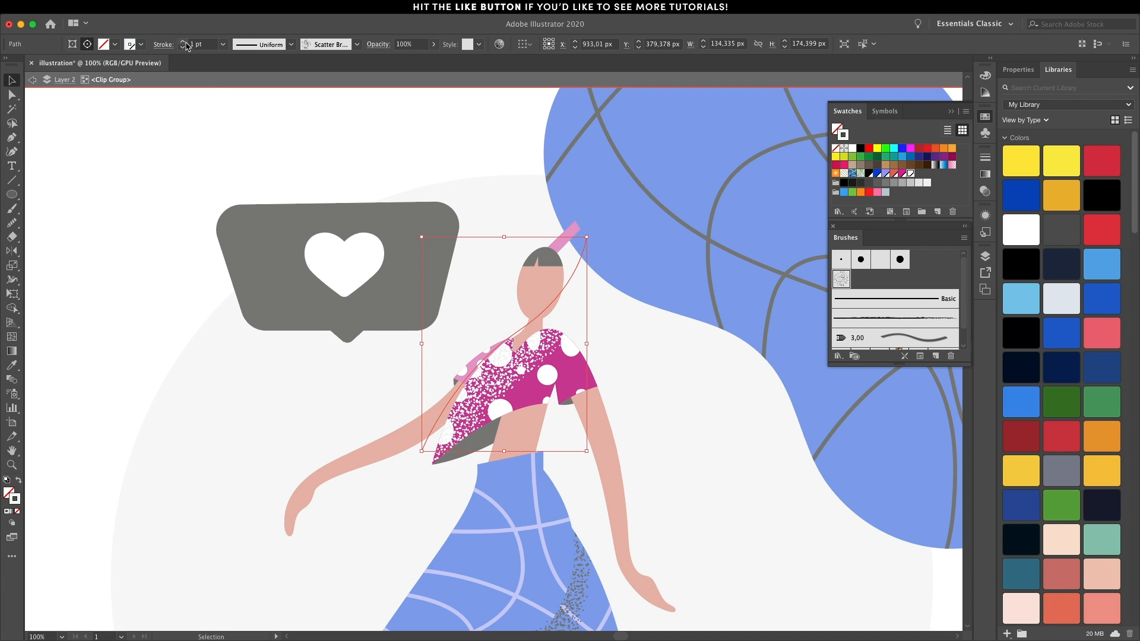
# Reduce the white speckled path on the pink top to a 0.5 pt stroke.
pyautogui.click(183, 49)
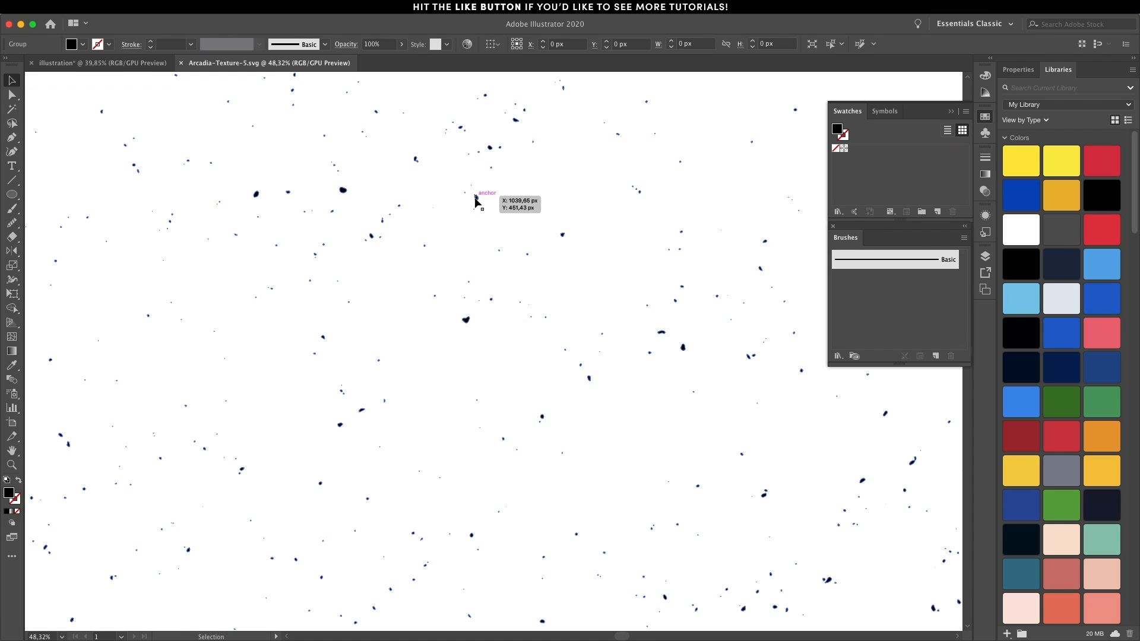
# Copy the Arcadia-Texture-5.svg artwork into the illustration document and scale it down to about 969 × 928 px over the figure.
pyautogui.hotkey('ctrl', 'a')
pyautogui.click(101, 63)
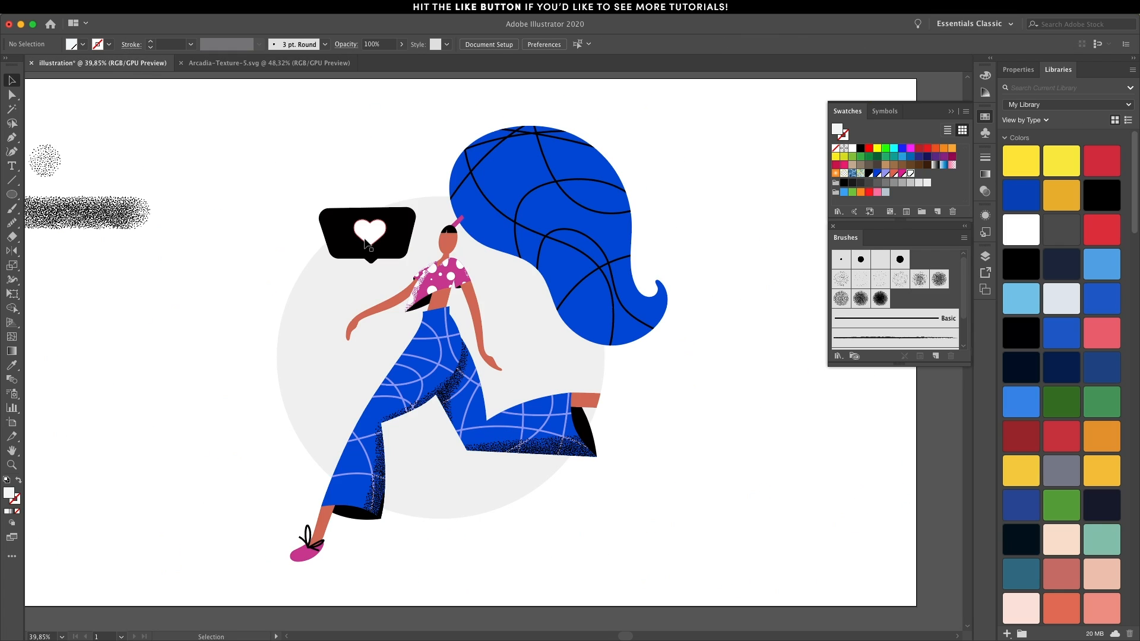
pyautogui.hotkey('ctrl', 'v')
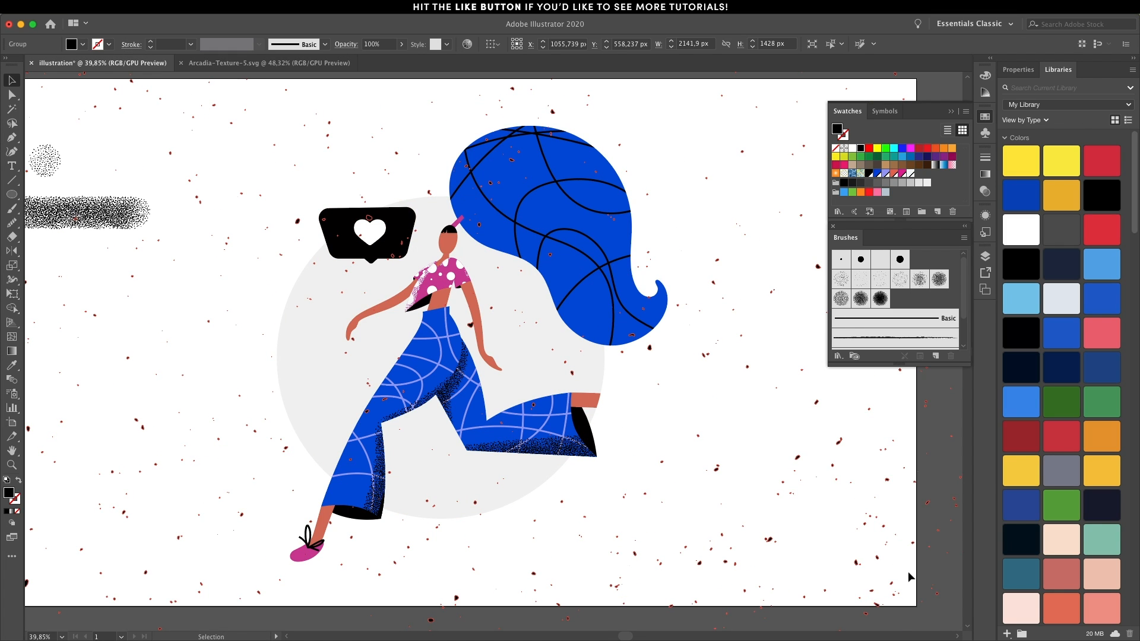
pyautogui.scroll(-1, 907, 571)
pyautogui.scroll(-4, 907, 571)
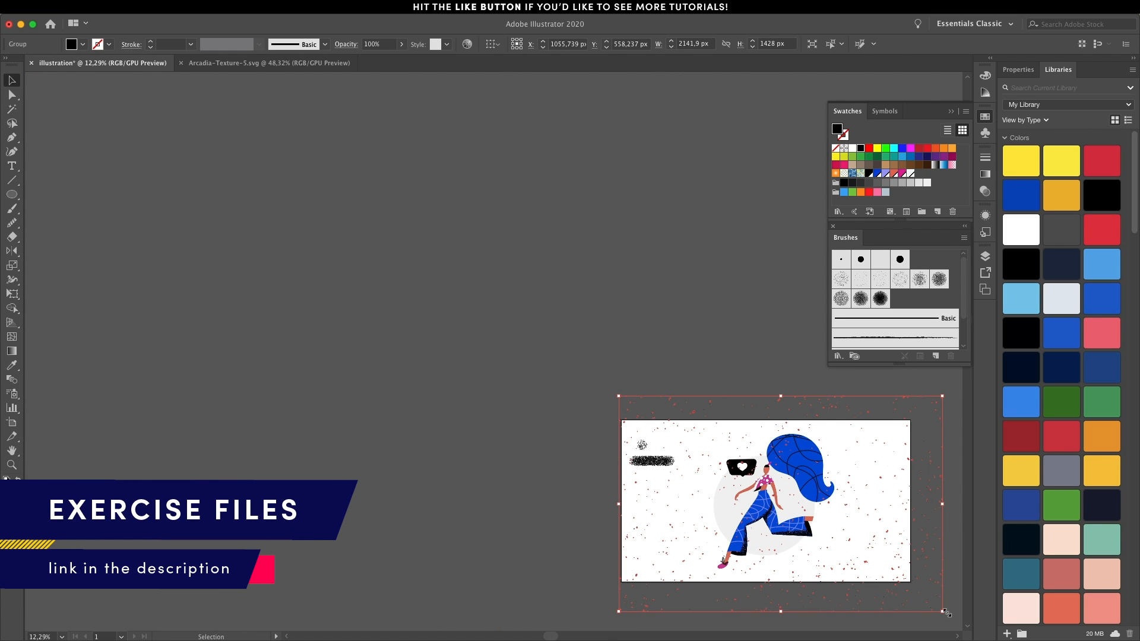
pyautogui.moveTo(945, 612); pyautogui.dragTo(845, 571)
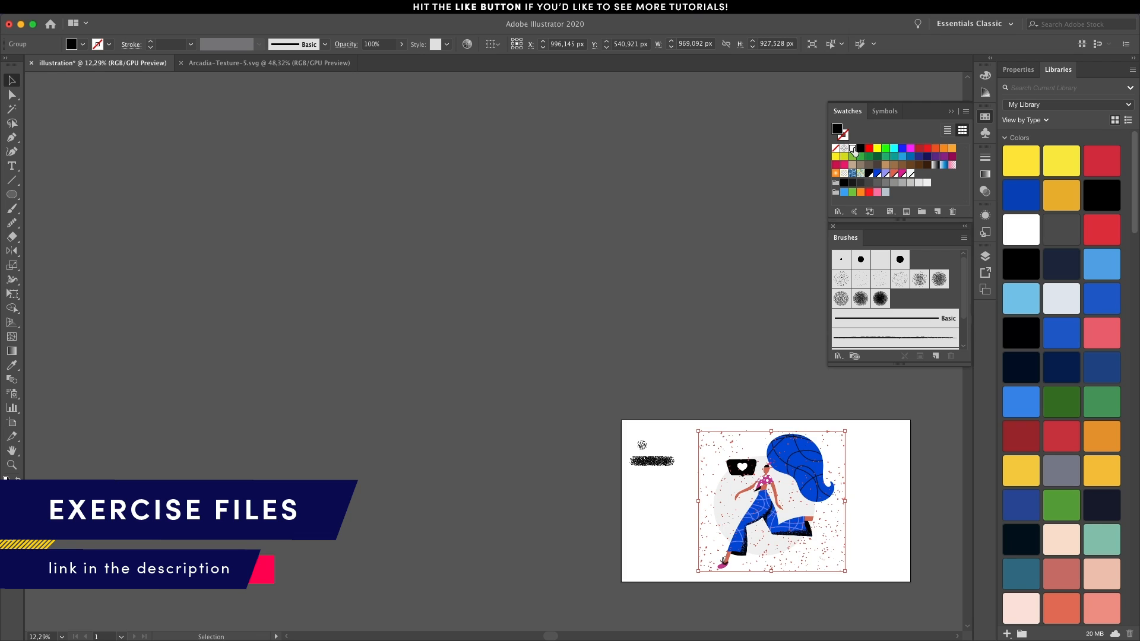
# Recolour the pasted texture white and rotate it 90° over the figure.
pyautogui.click(853, 148)
pyautogui.click(849, 472)
pyautogui.scroll(4, 850, 471)
pyautogui.click(647, 300)
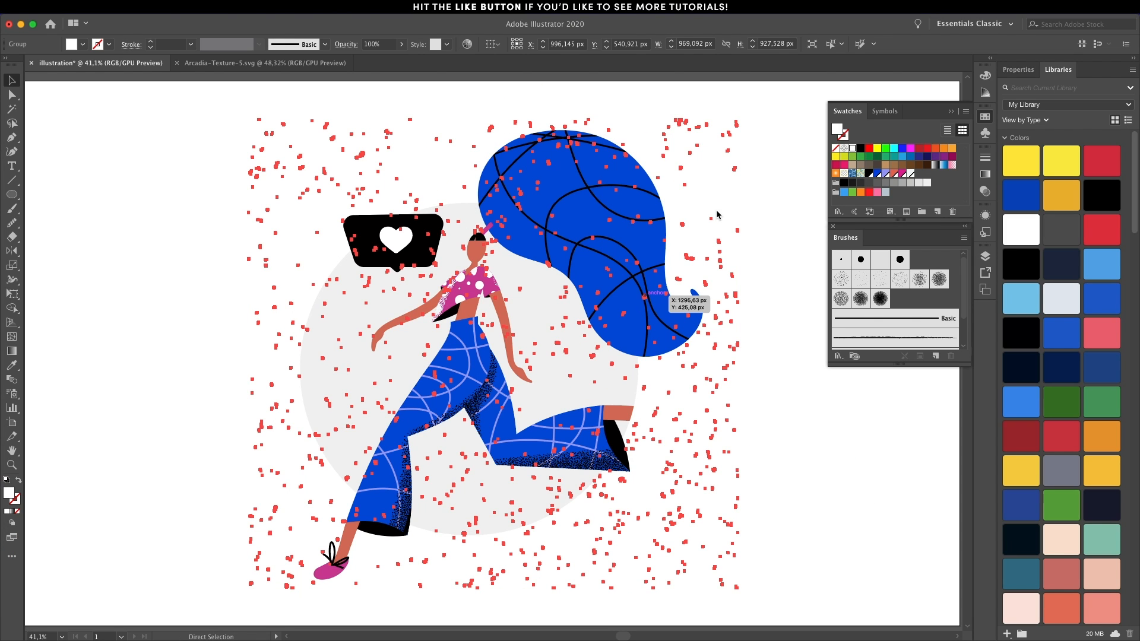
pyautogui.moveTo(740, 115); pyautogui.dragTo(665, 562)
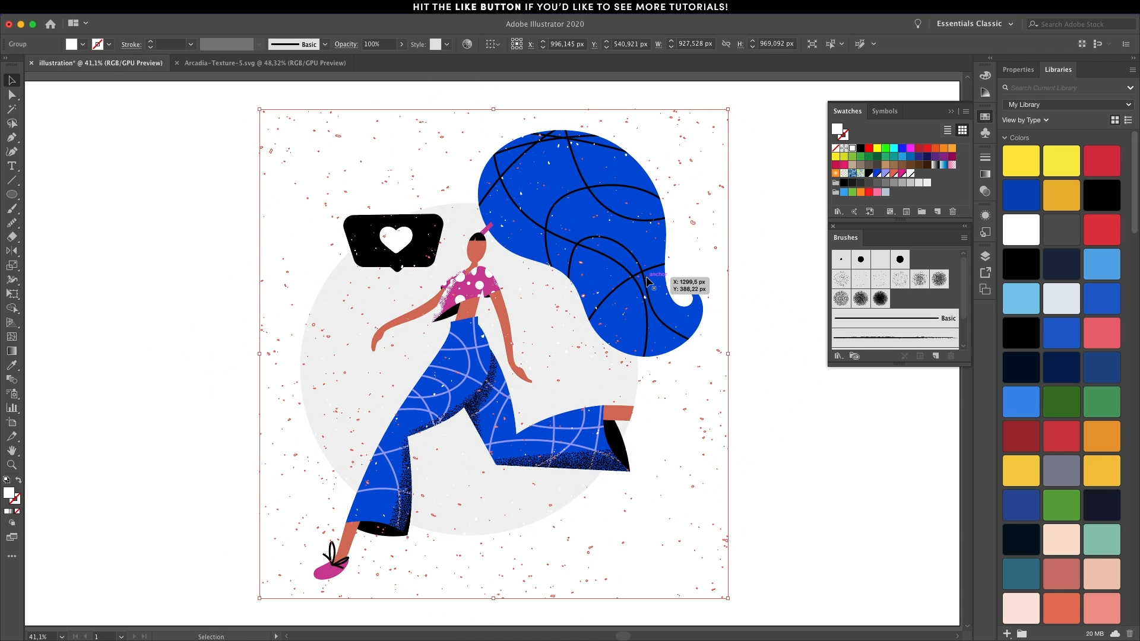
# Isolate the black texture group and delete its specks lying outside the figure and background circle.
pyautogui.click(769, 399)
pyautogui.doubleClick(726, 541)
pyautogui.moveTo(746, 606); pyautogui.dragTo(622, 266)
pyautogui.press('Delete')
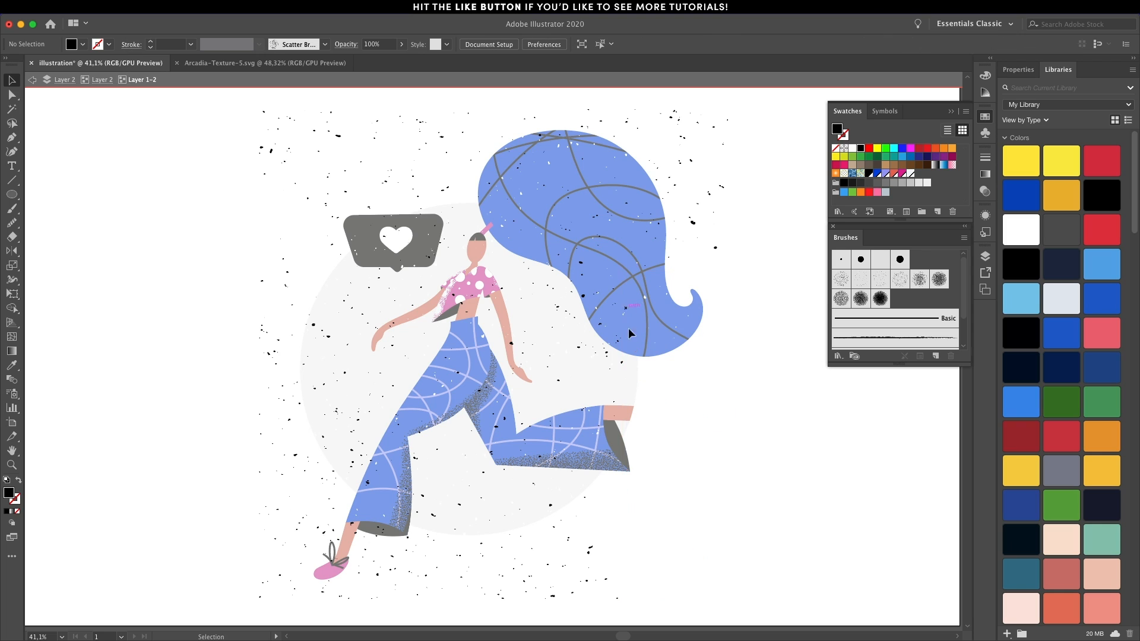
pyautogui.press('Delete')
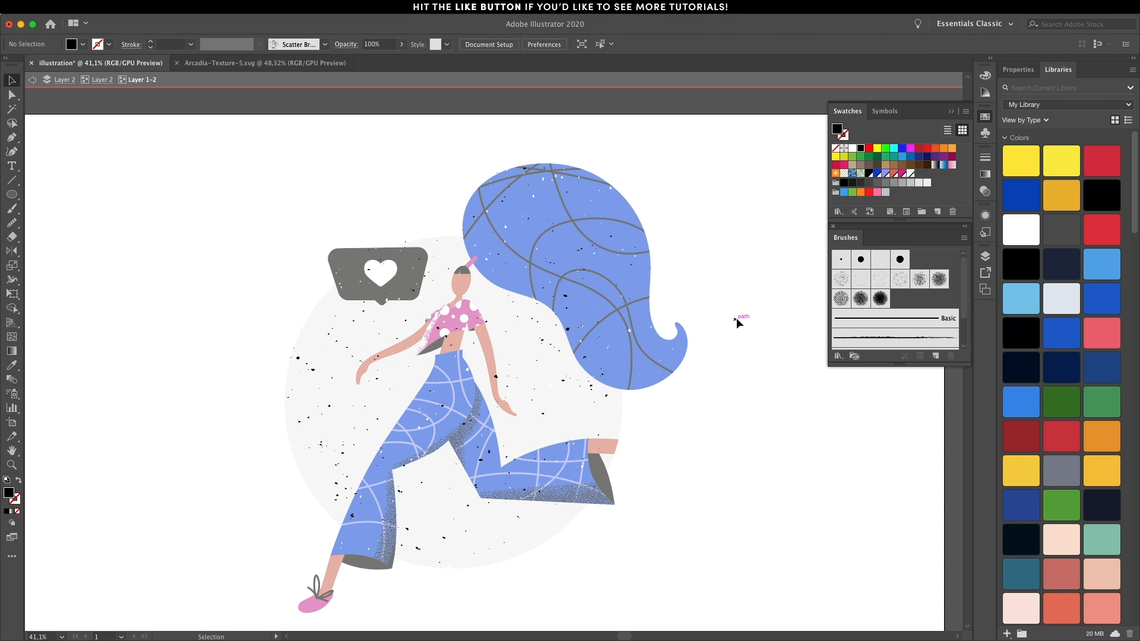